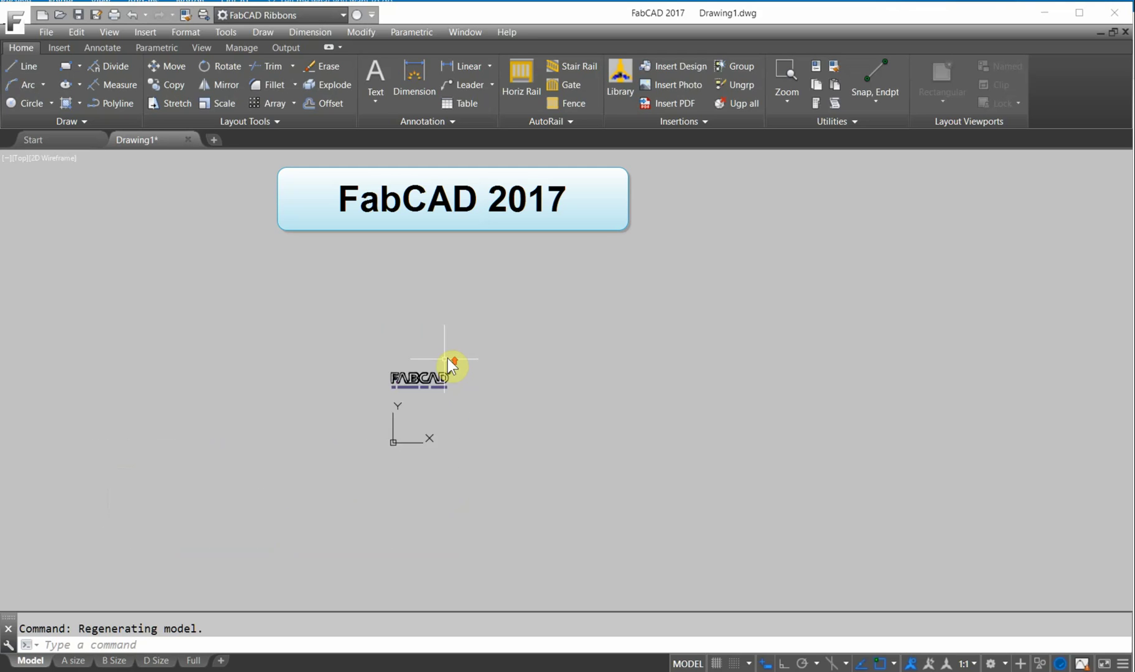
Start a PDF import from file and open aastmarys.pdf from the NEF Seminar folder
scroll(447, 361, "up", 5)
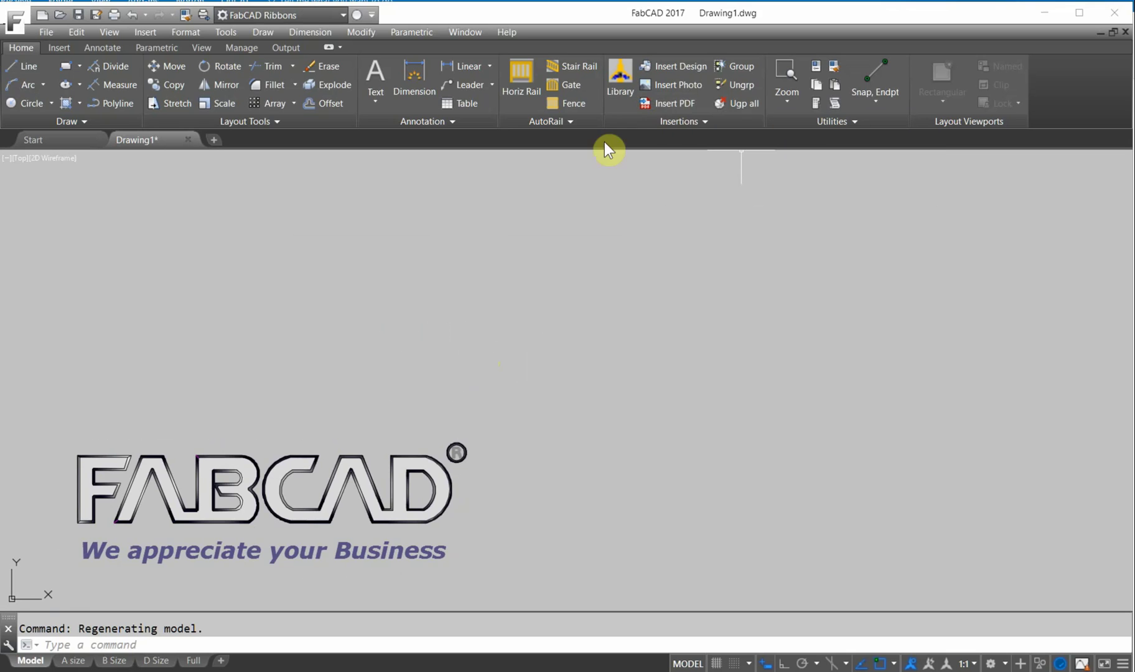
left_click(677, 103)
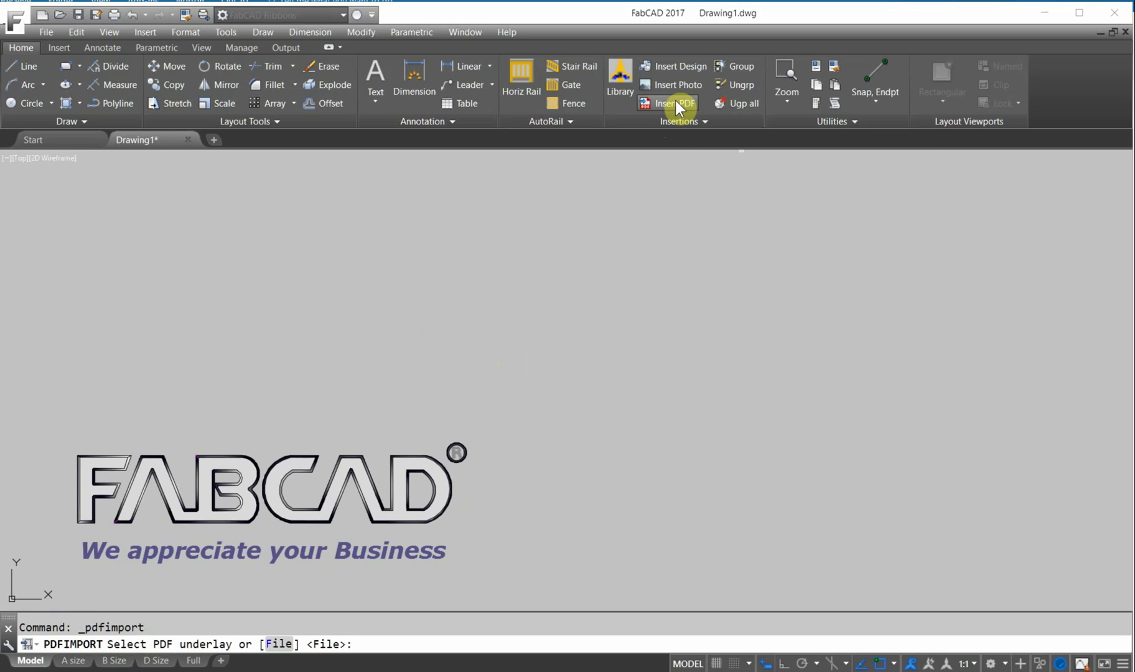
left_click(283, 643)
left_click(413, 179)
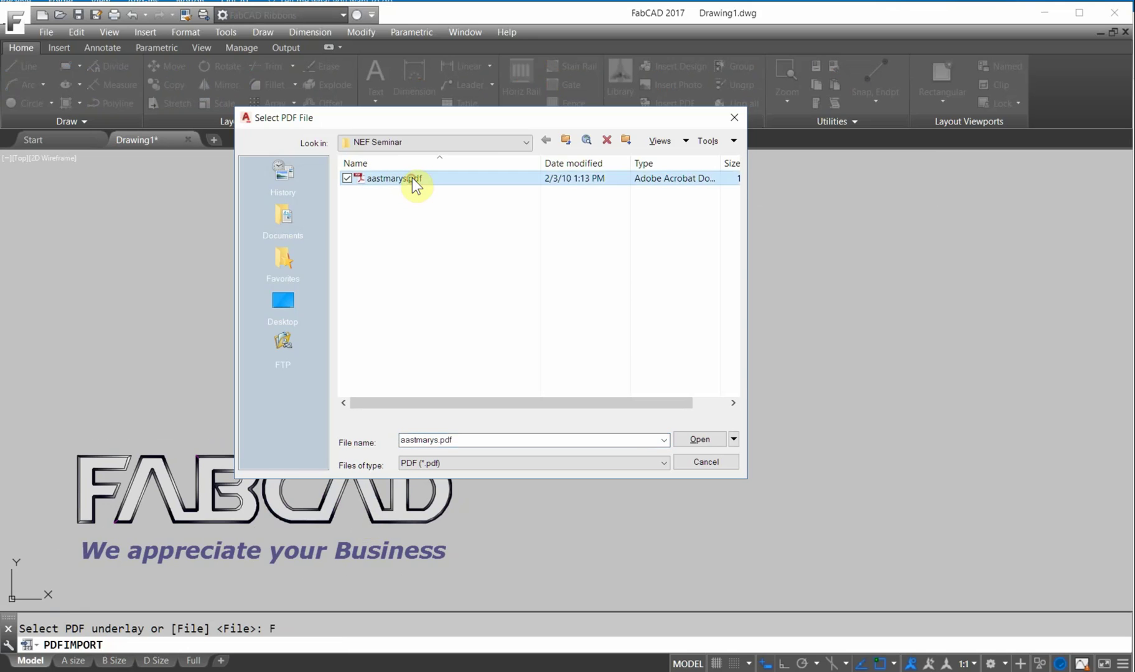
left_click(695, 439)
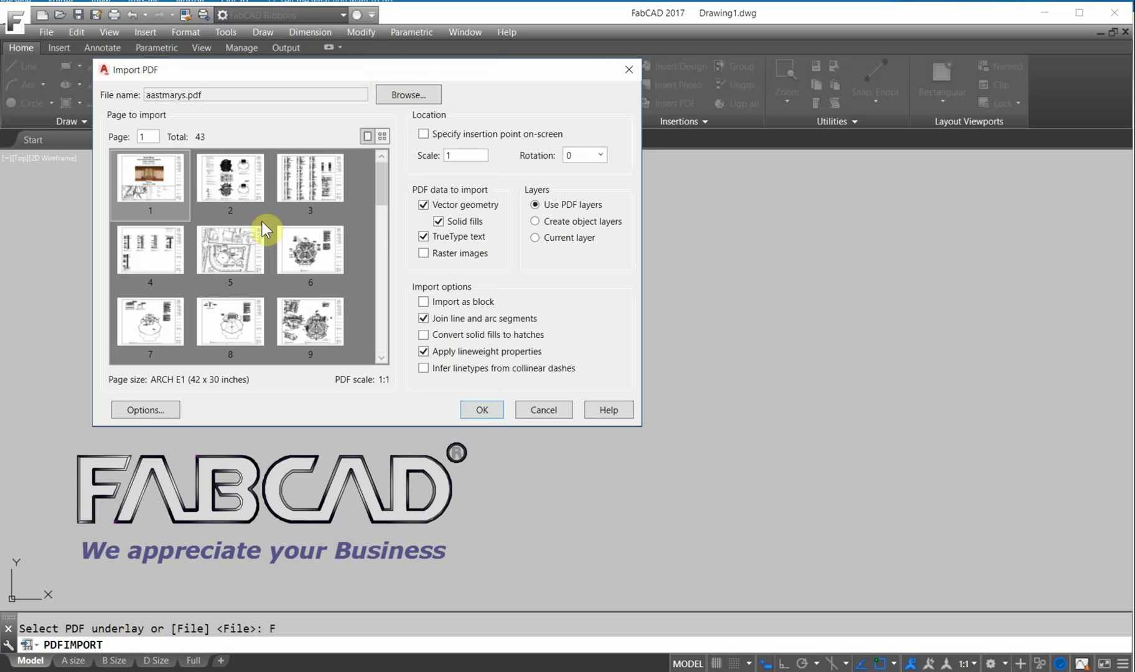
Choose page 17 of the PDF and import it with the preset import options
left_click_drag(380, 195, 381, 214)
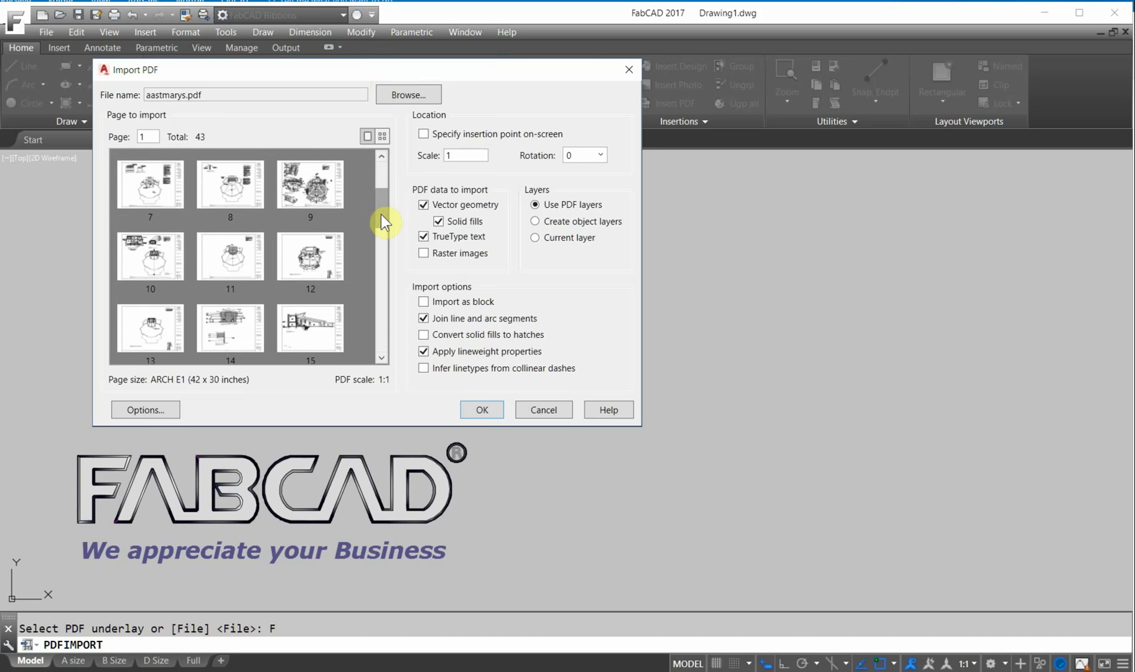
left_click(386, 252)
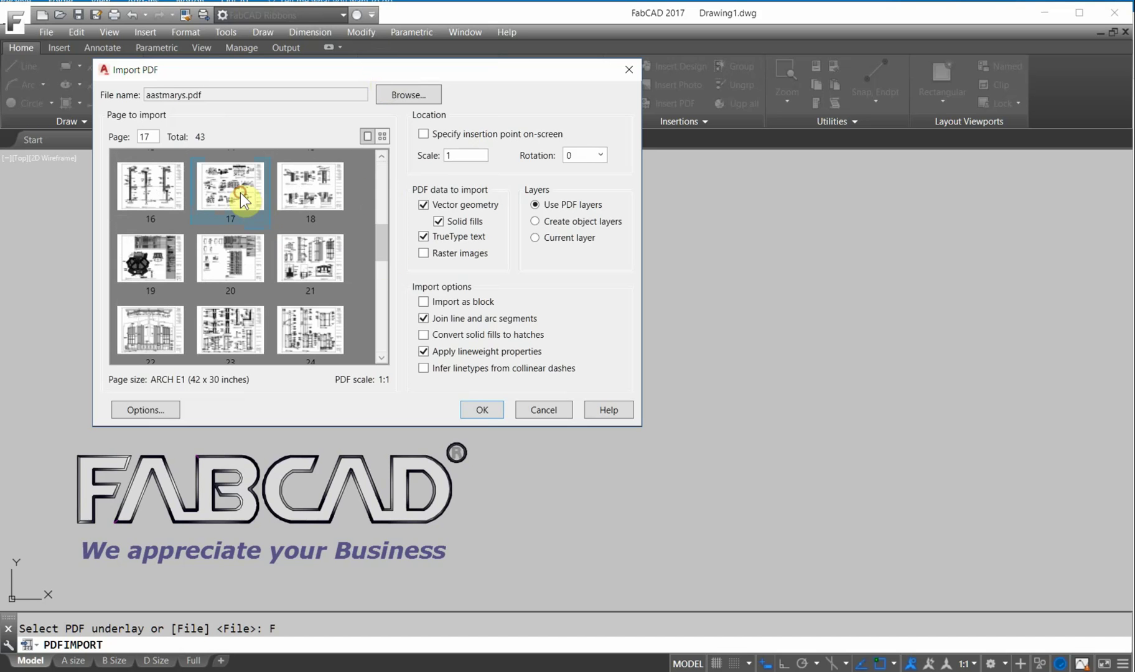
left_click(481, 410)
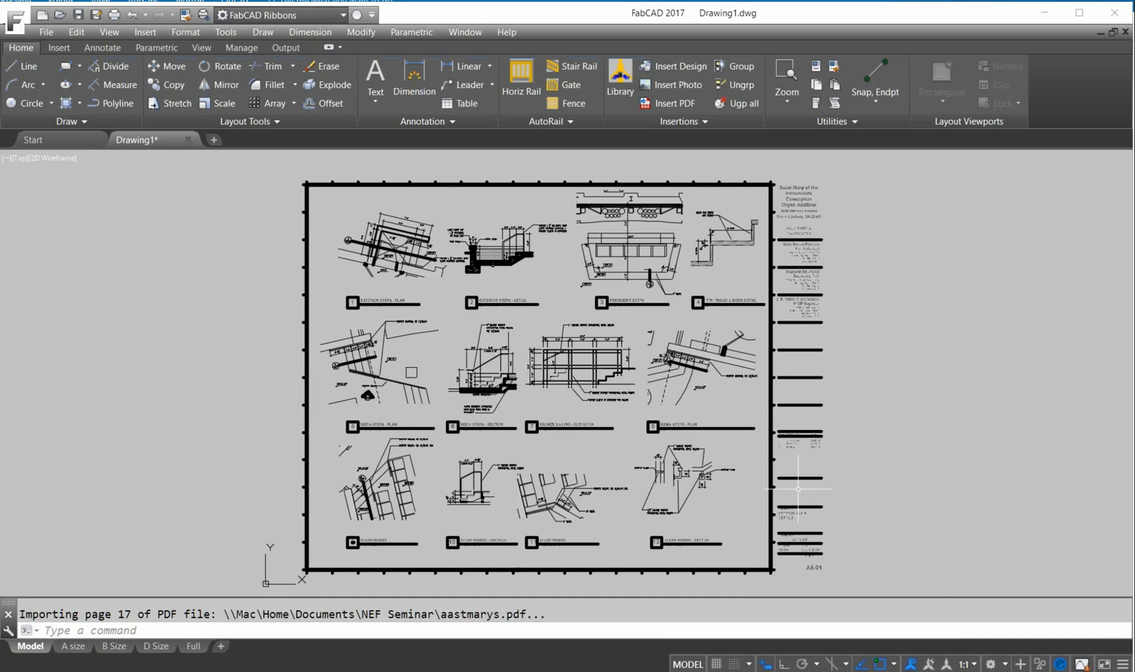
Add a linear dimension above the first 1'-0" span of the handrail in the Exterior Steps detail
scroll(523, 229, "down", 4)
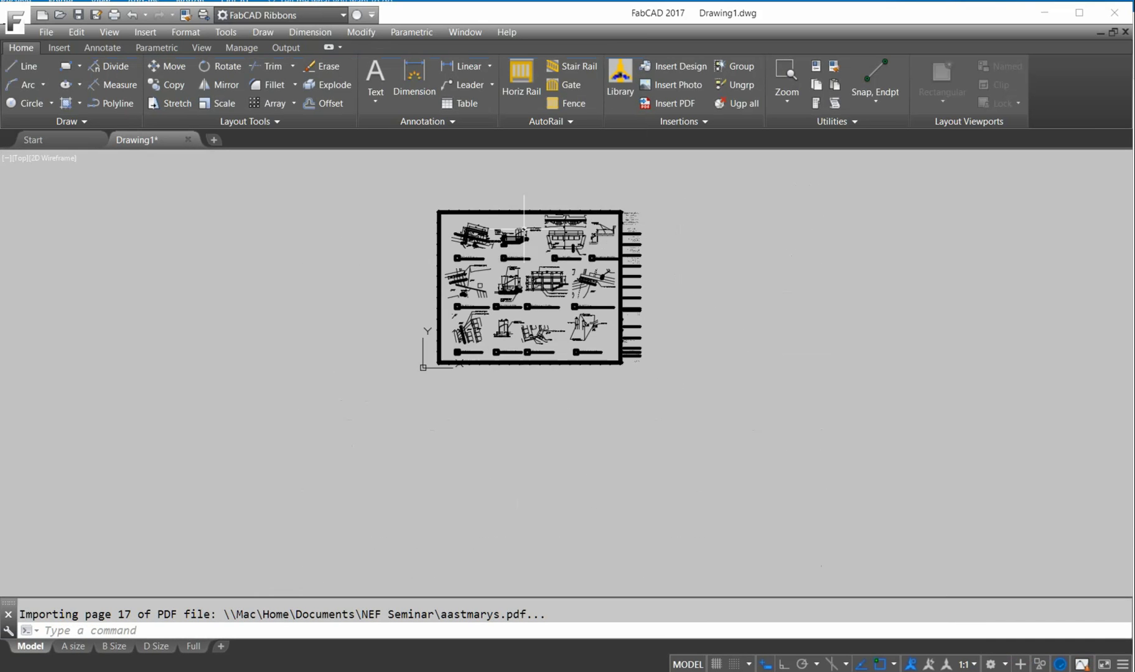
scroll(522, 229, "up", 10)
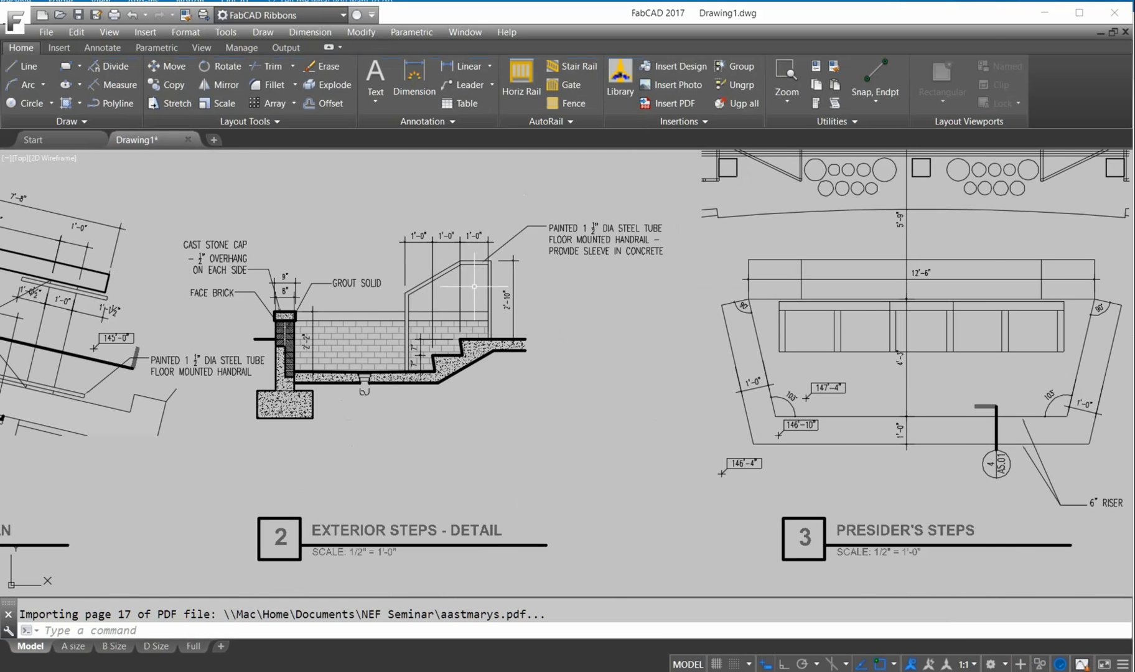
scroll(439, 272, "down", 3)
scroll(466, 275, "up", 3)
scroll(466, 275, "up", 4)
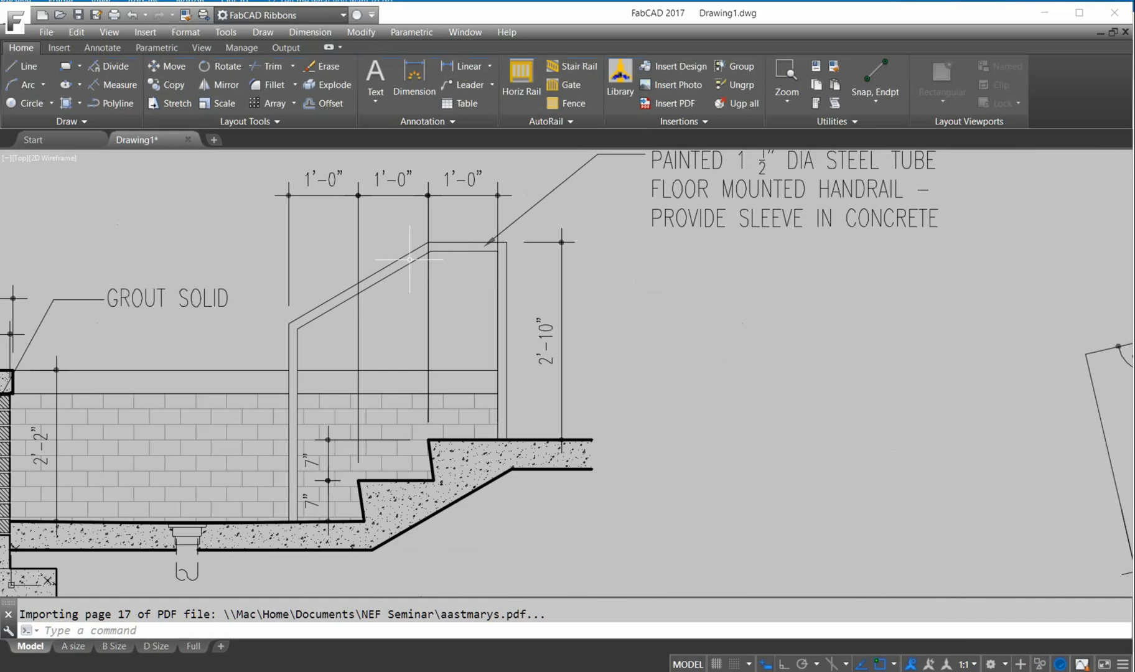
left_click(451, 68)
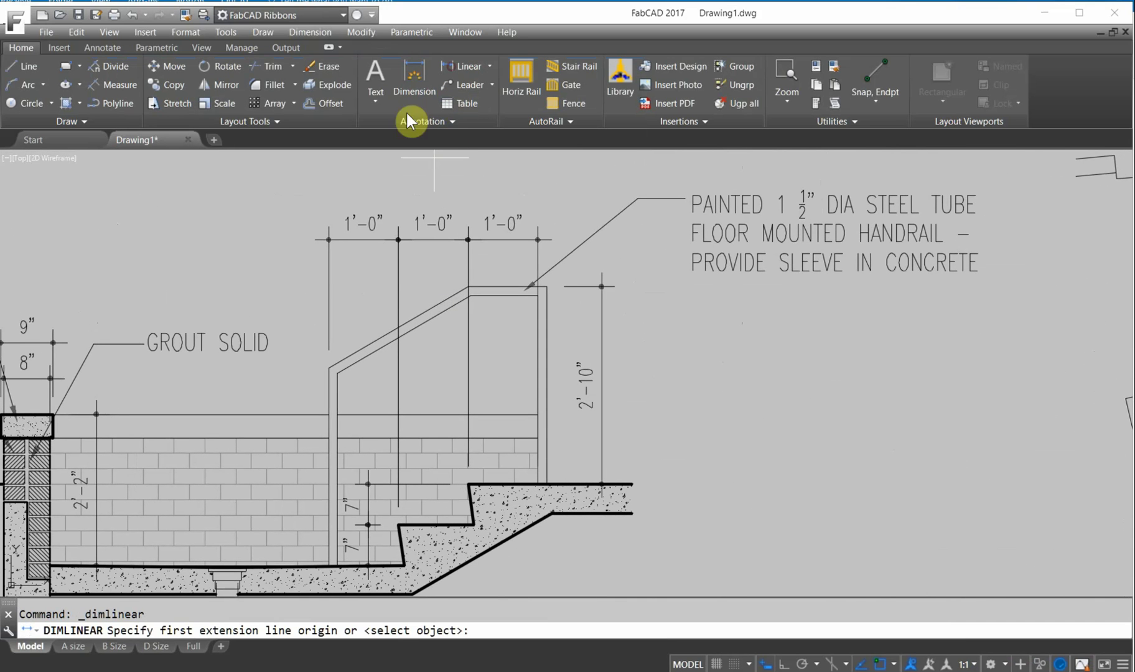
left_click(328, 239)
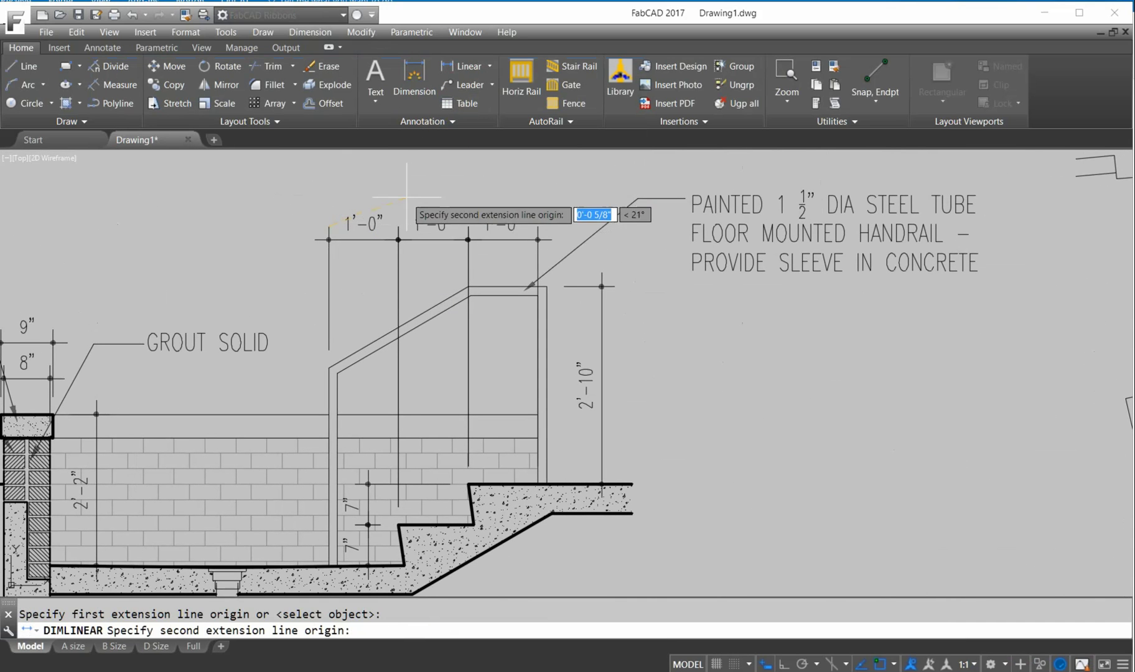
left_click(398, 239)
left_click(405, 181)
Scale the whole imported sheet by reference from its lower border, with a reference length of .5 and a new length of 12
scroll(406, 181, "down", 8)
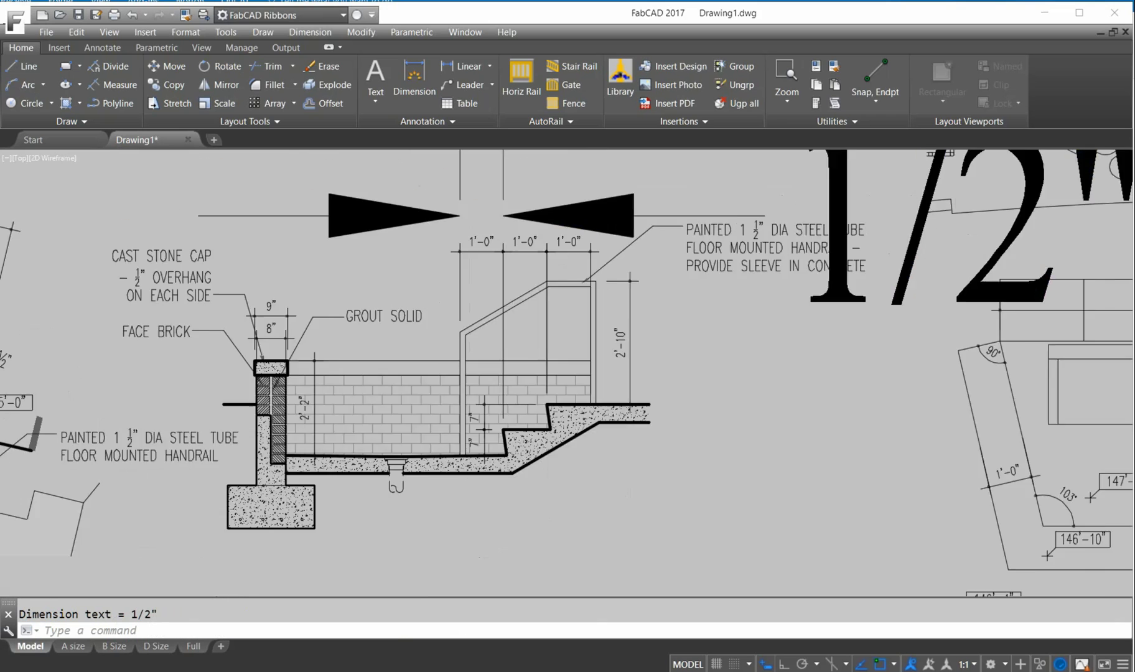
middle_click_drag(669, 295, 547, 254)
scroll(533, 249, "down", 2)
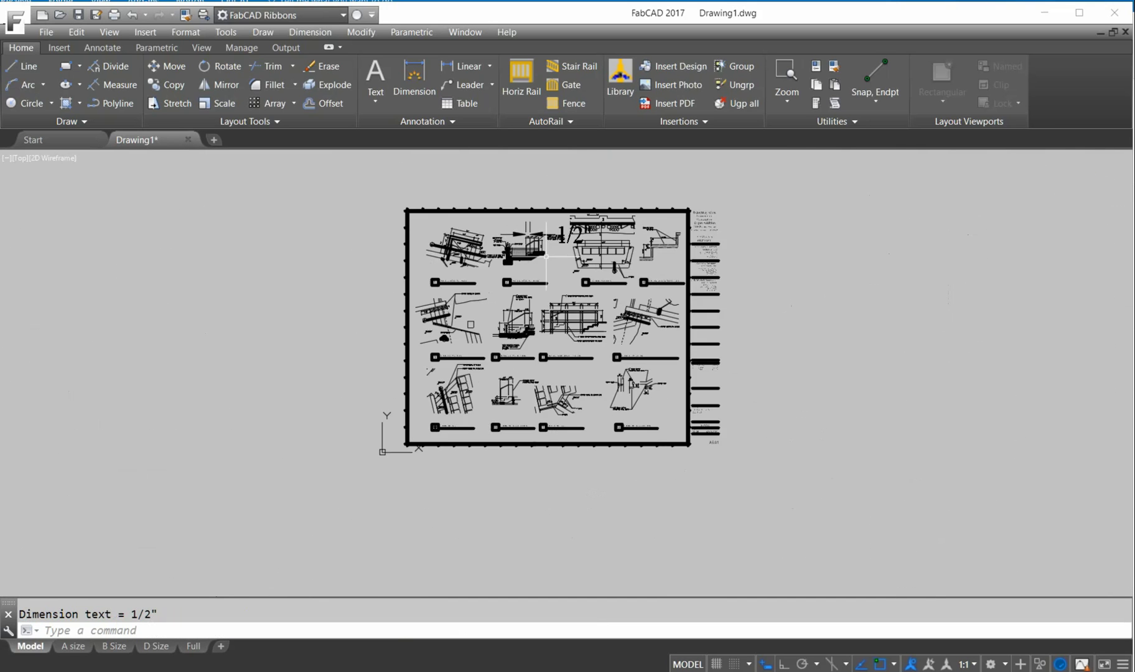
scroll(533, 249, "up", 4)
scroll(534, 248, "down", 4)
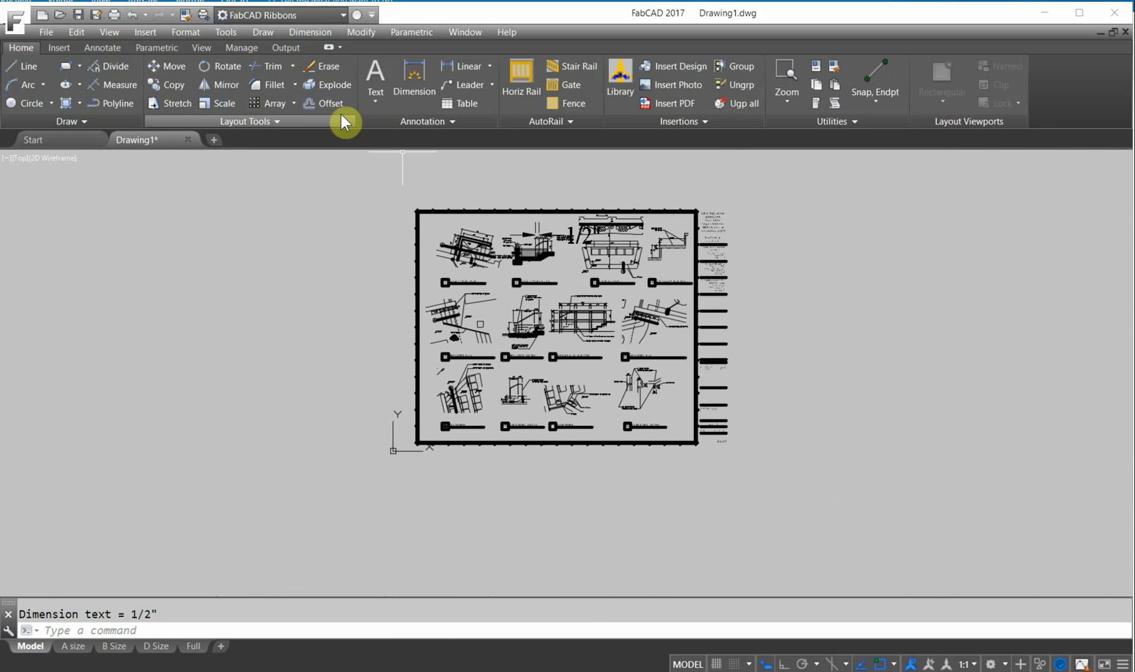
left_click(213, 103)
left_click(786, 473)
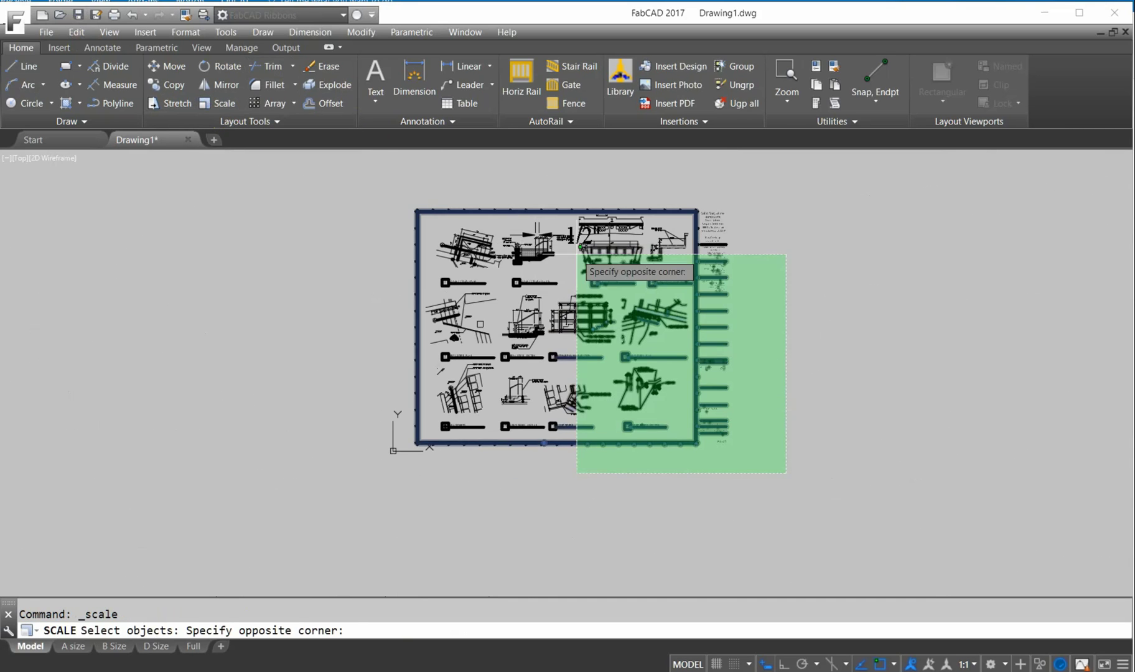
left_click(374, 186)
key("Return")
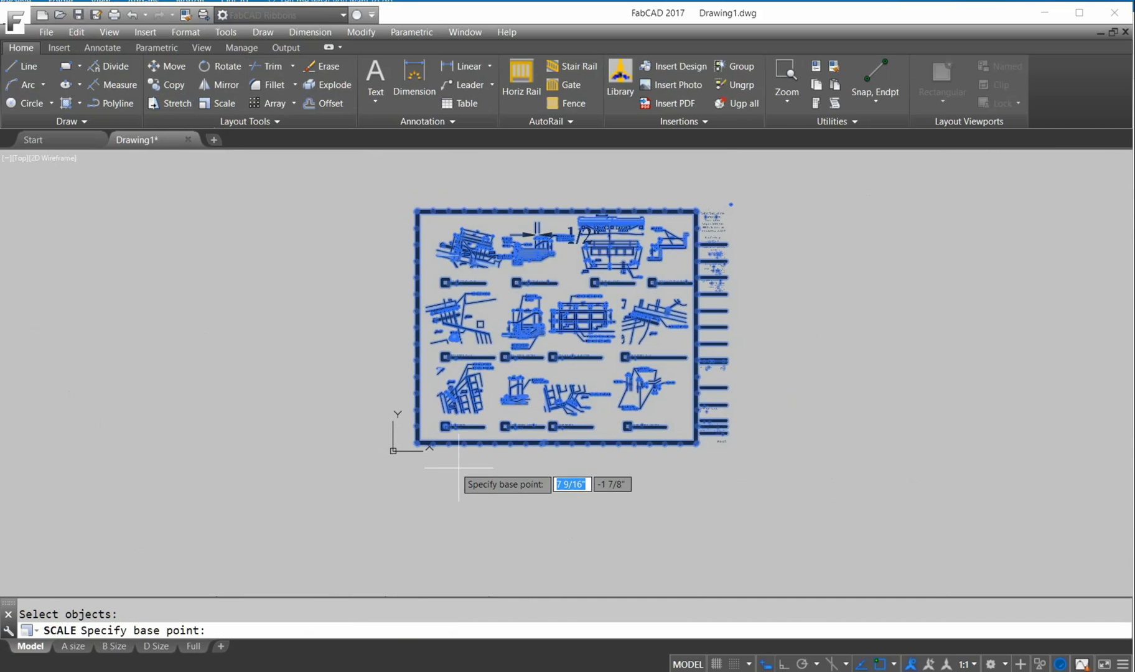
left_click(463, 445)
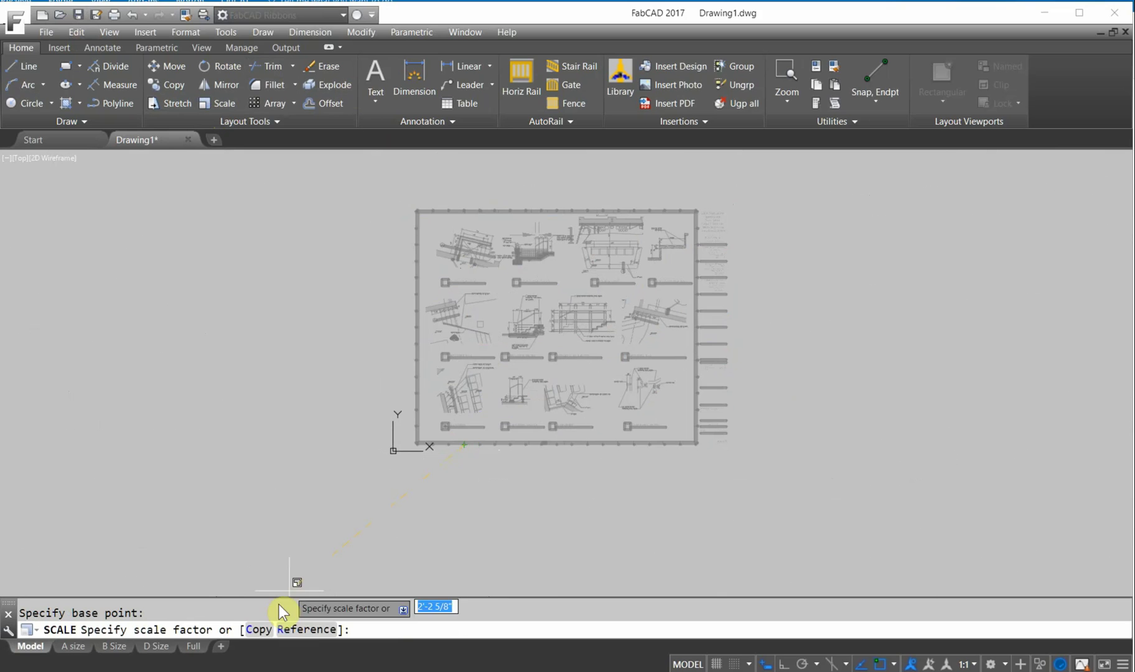
left_click(304, 629)
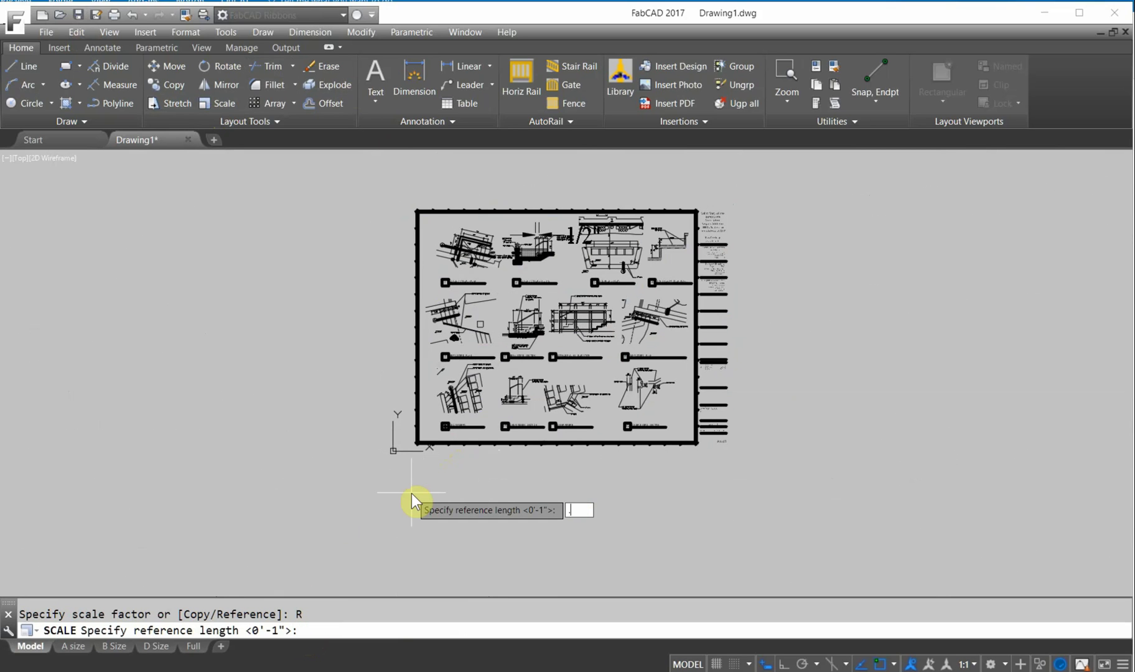
type(".5")
key("Return")
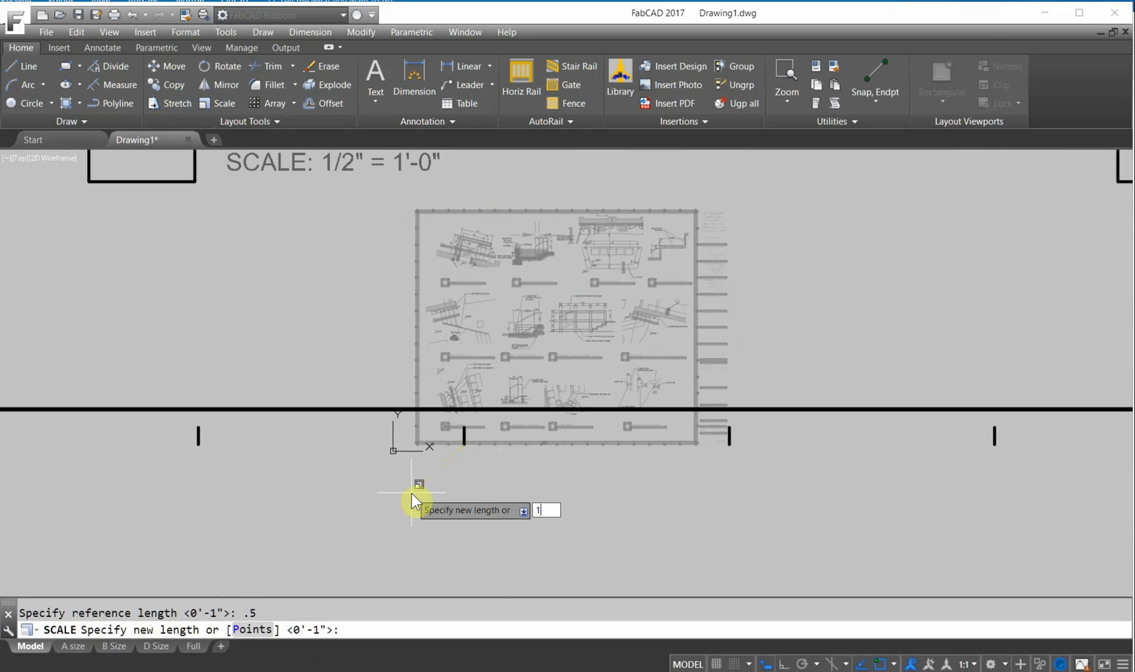
key("Return")
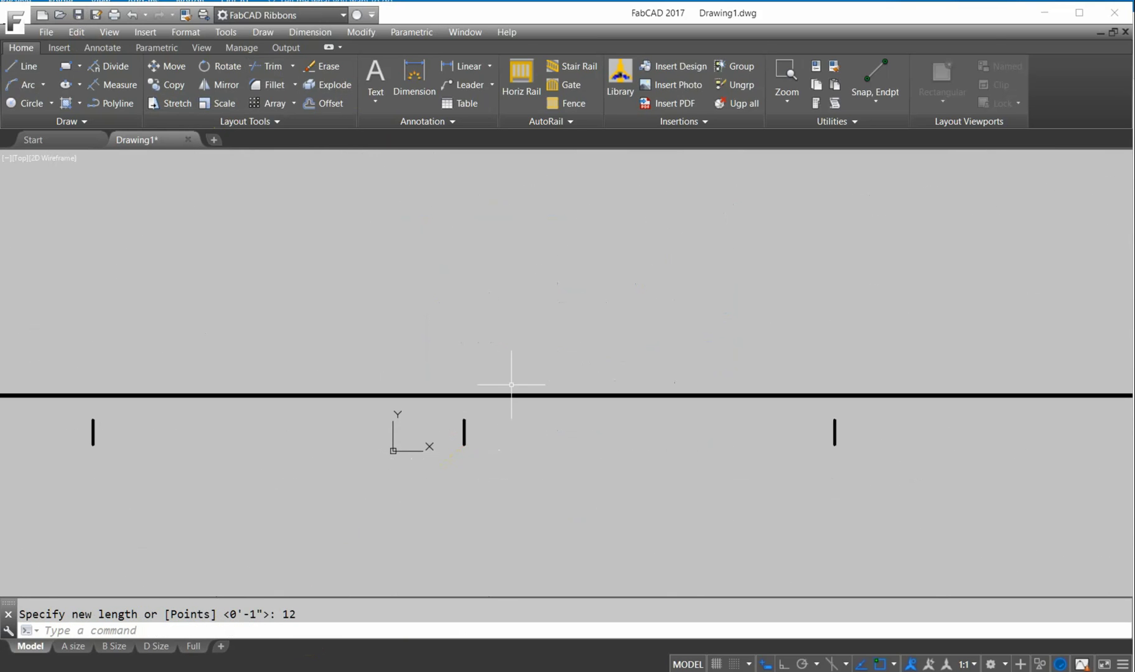
Add a linear dimension for the top rail's overall length above the Bronze Railing elevation
scroll(511, 385, "down", 10)
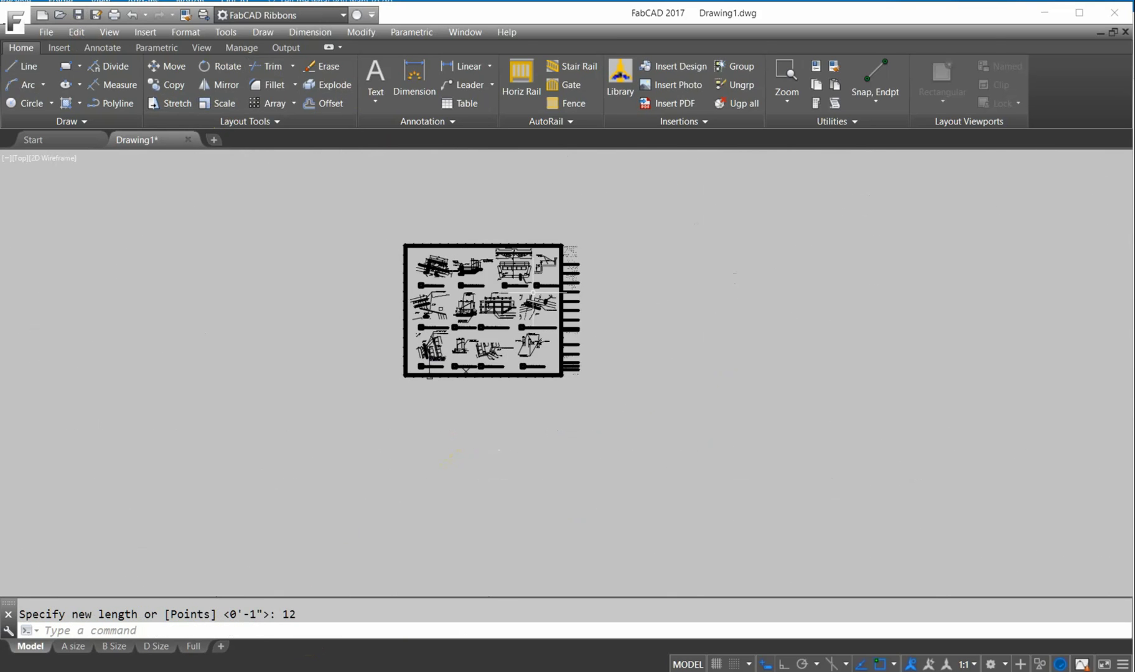
scroll(533, 292, "up", 8)
scroll(507, 306, "down", 2)
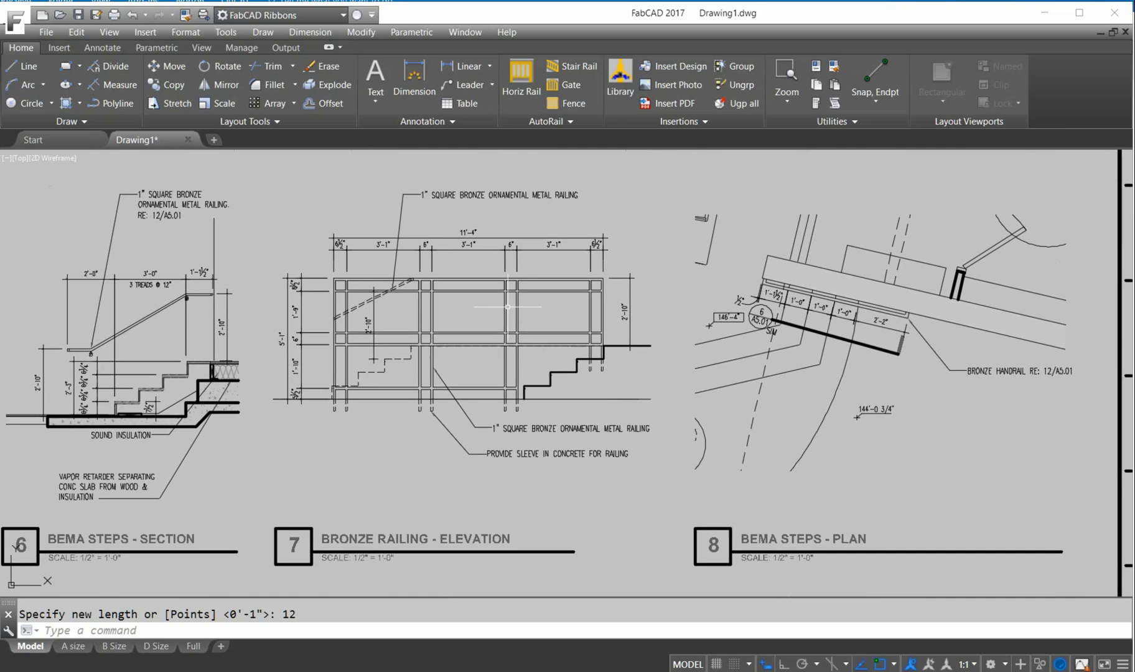
scroll(507, 306, "up", 3)
scroll(505, 304, "down", 1)
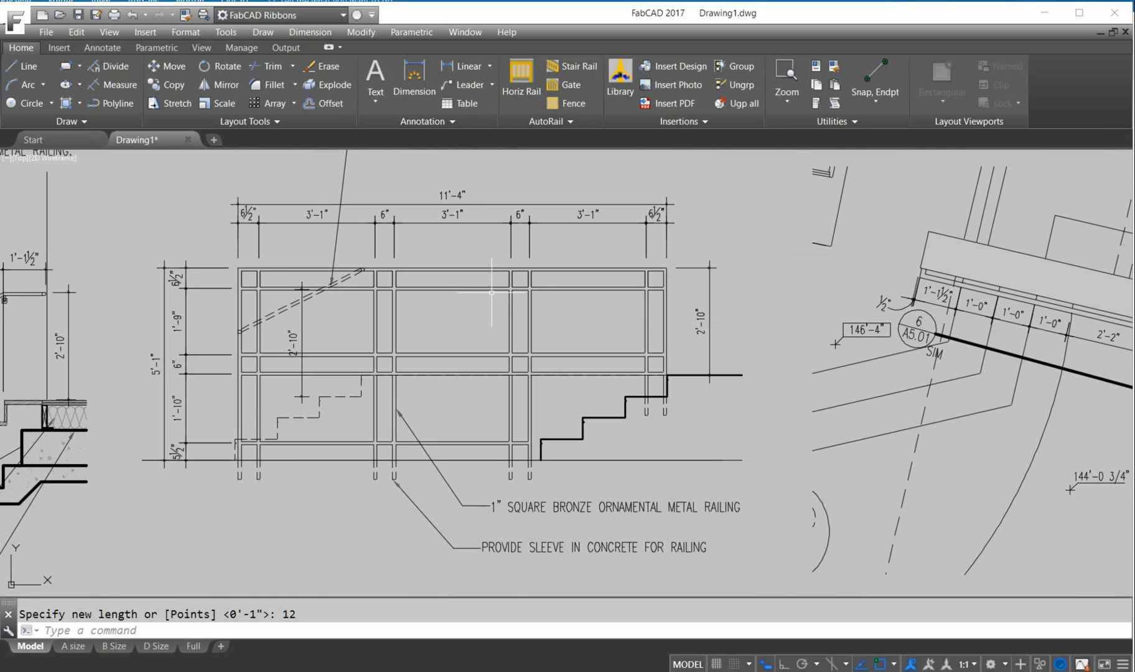
left_click(467, 65)
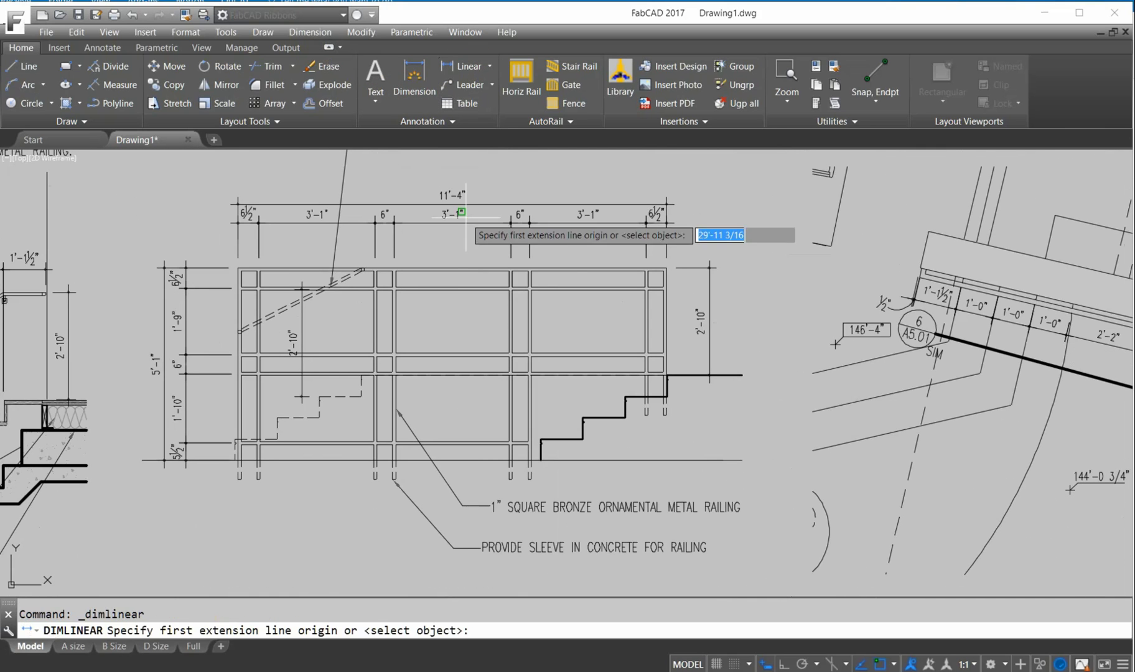
left_click(442, 266)
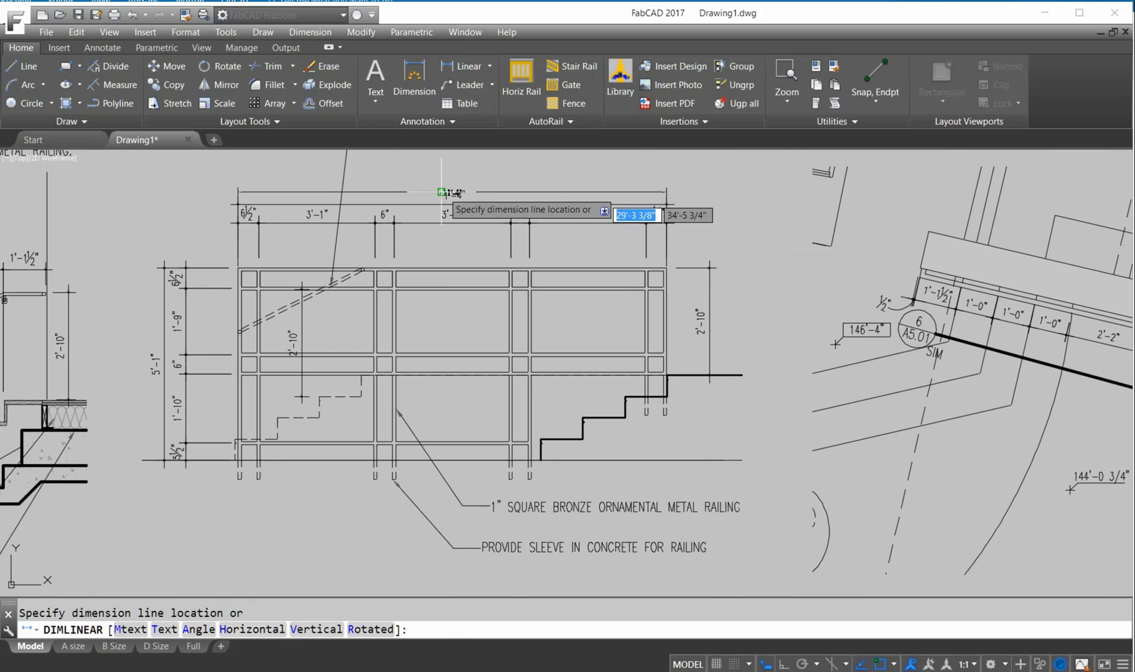
left_click(442, 171)
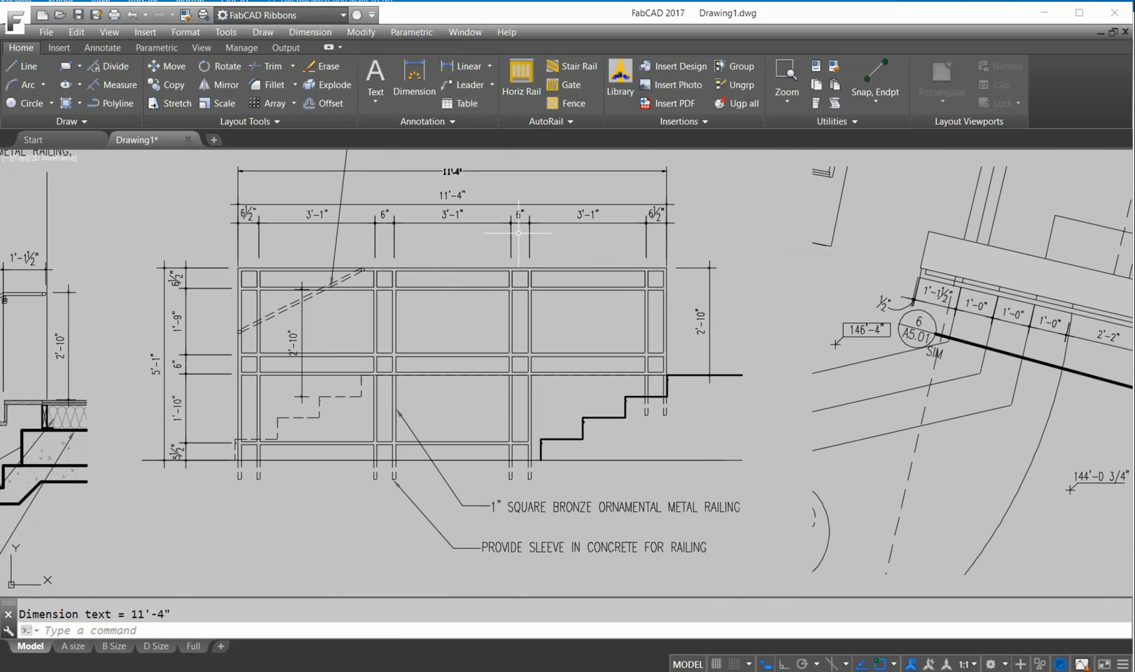
Add an aligned dimension along the sloped handrail in the Bema Steps section by selecting the rail line
scroll(582, 305, "up", 2)
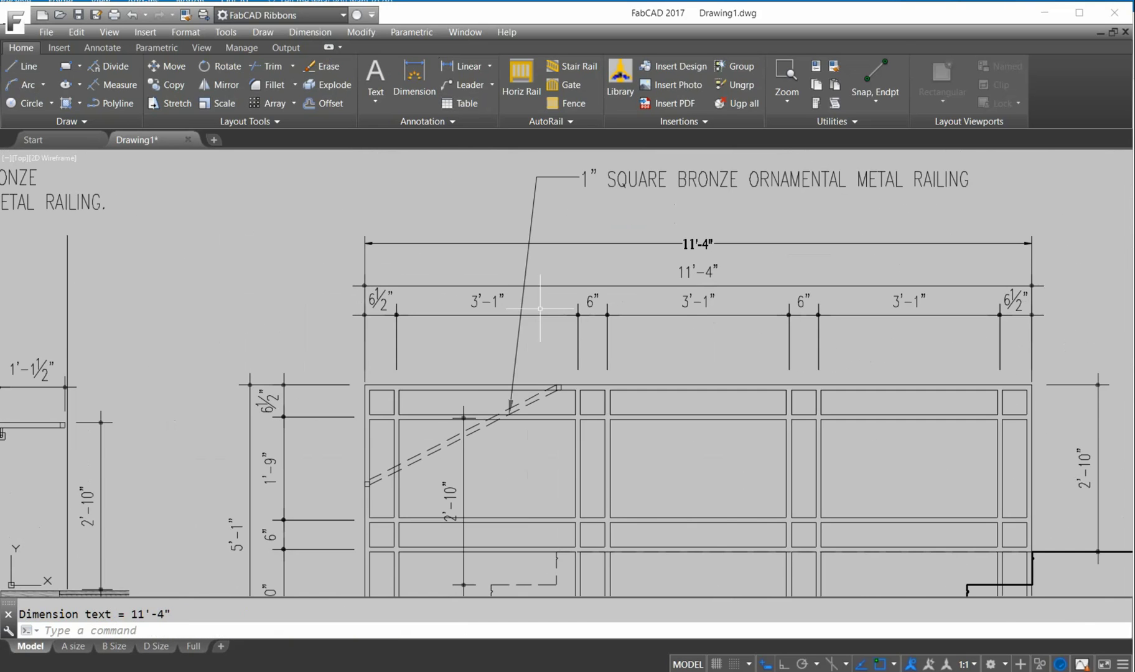
scroll(540, 308, "down", 6)
middle_click_drag(383, 352, 526, 337)
scroll(489, 344, "up", 2)
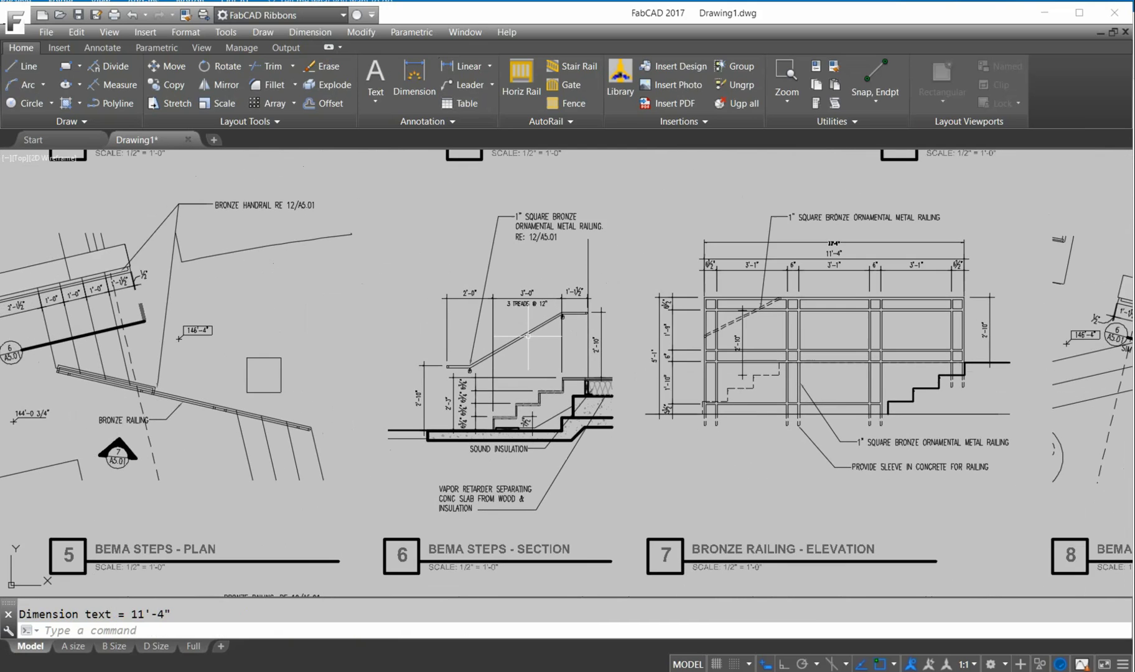
scroll(526, 337, "up", 4)
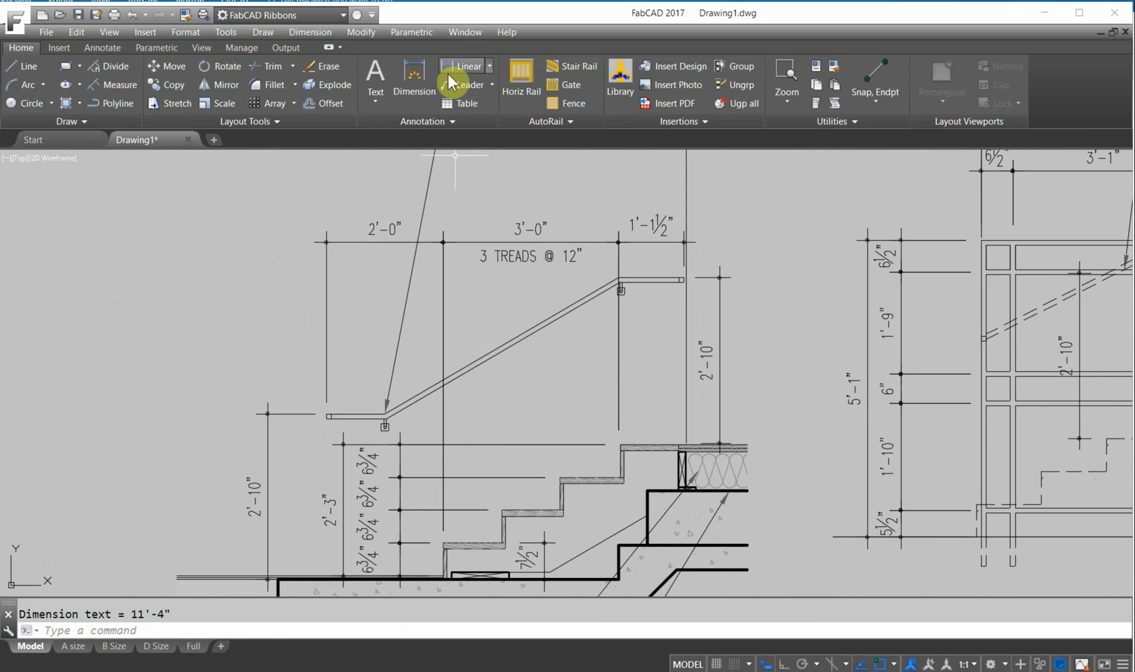
left_click(488, 66)
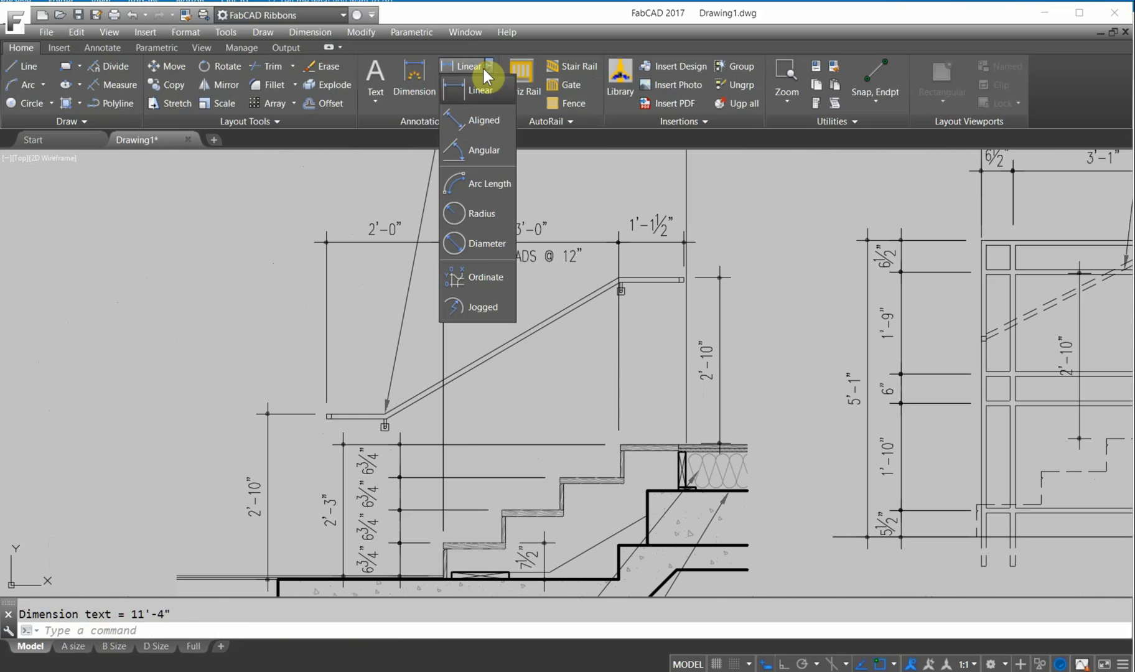
left_click(465, 119)
key("Return")
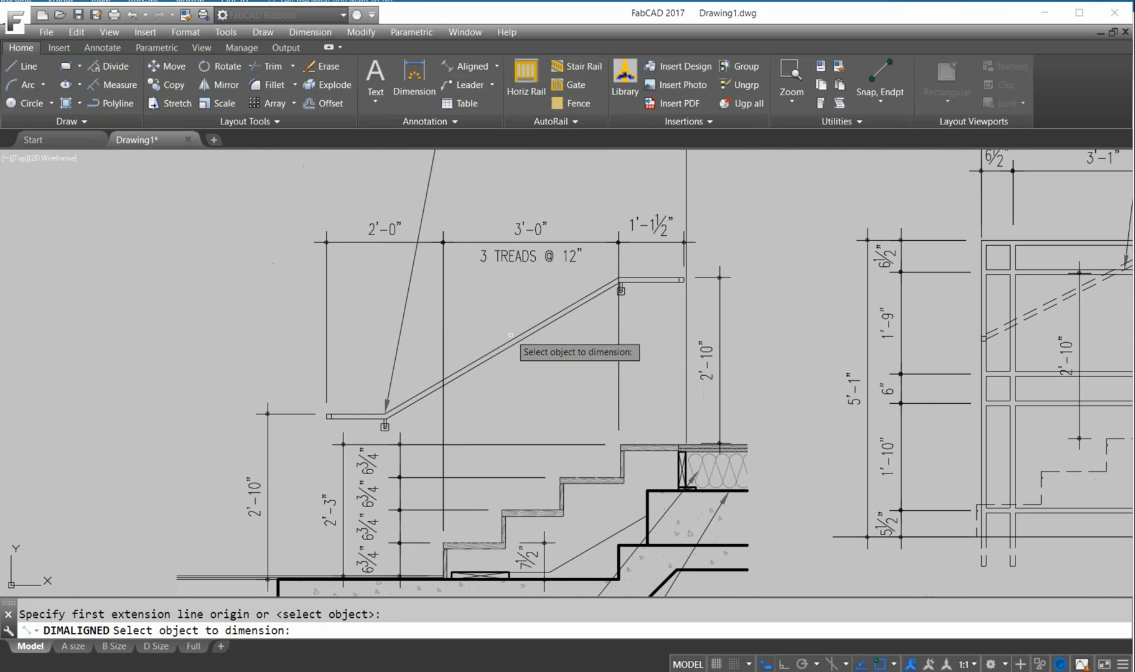
left_click(510, 339)
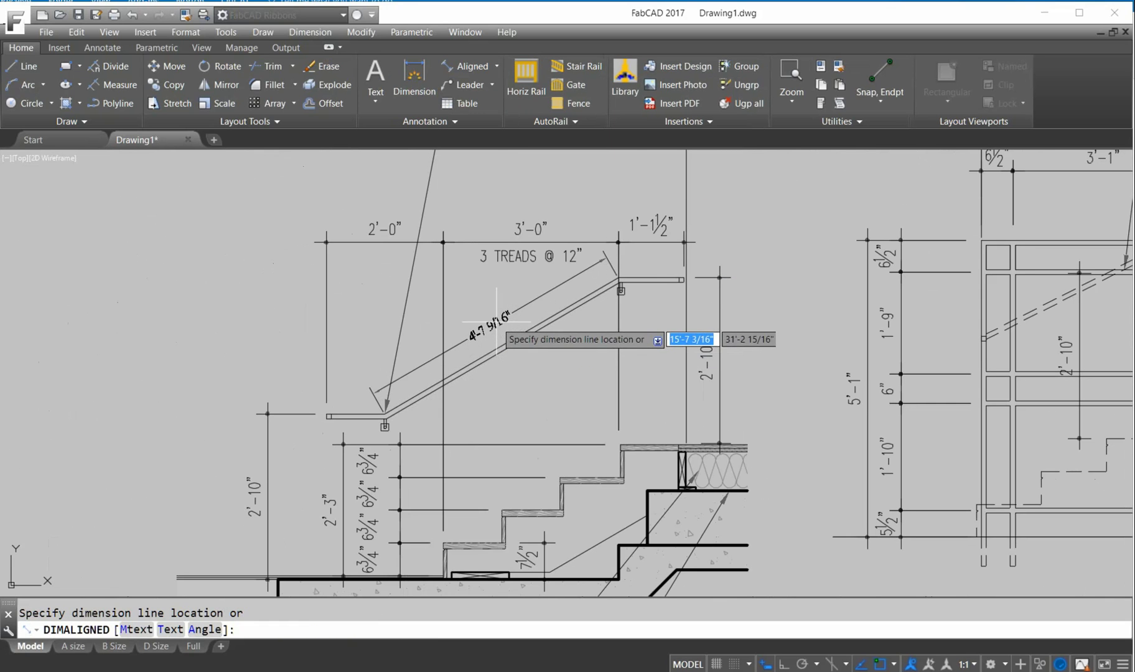
left_click(510, 361)
Add an aligned dimension along the bronze railing in the Bema Steps plan by selecting the rail line
scroll(512, 363, "down", 4)
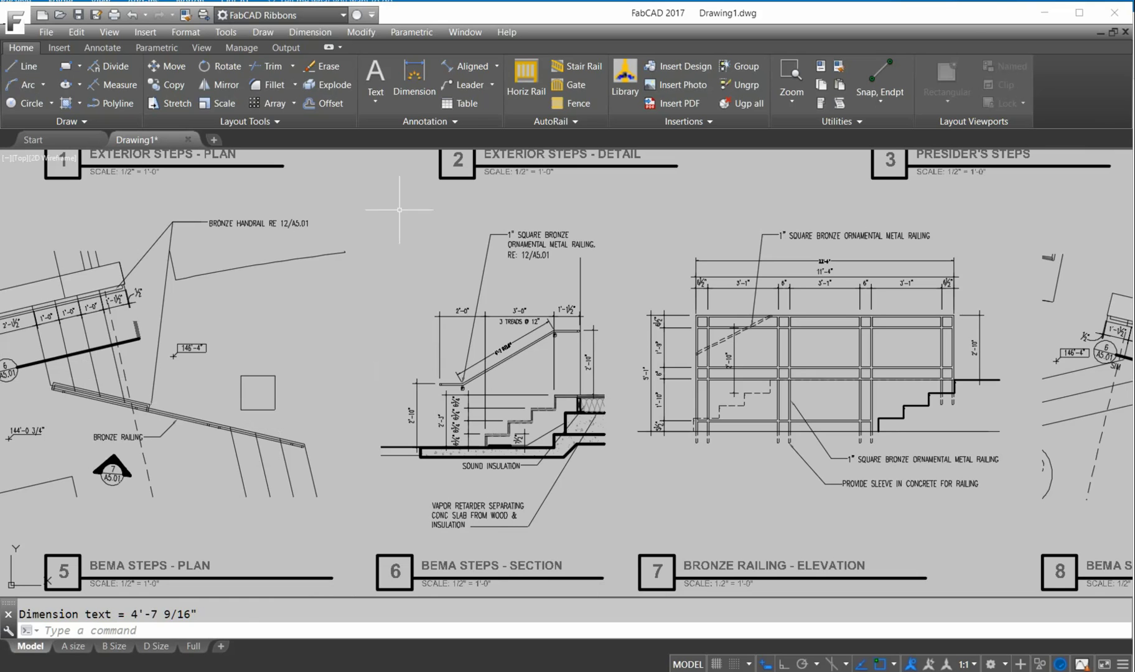
left_click(463, 66)
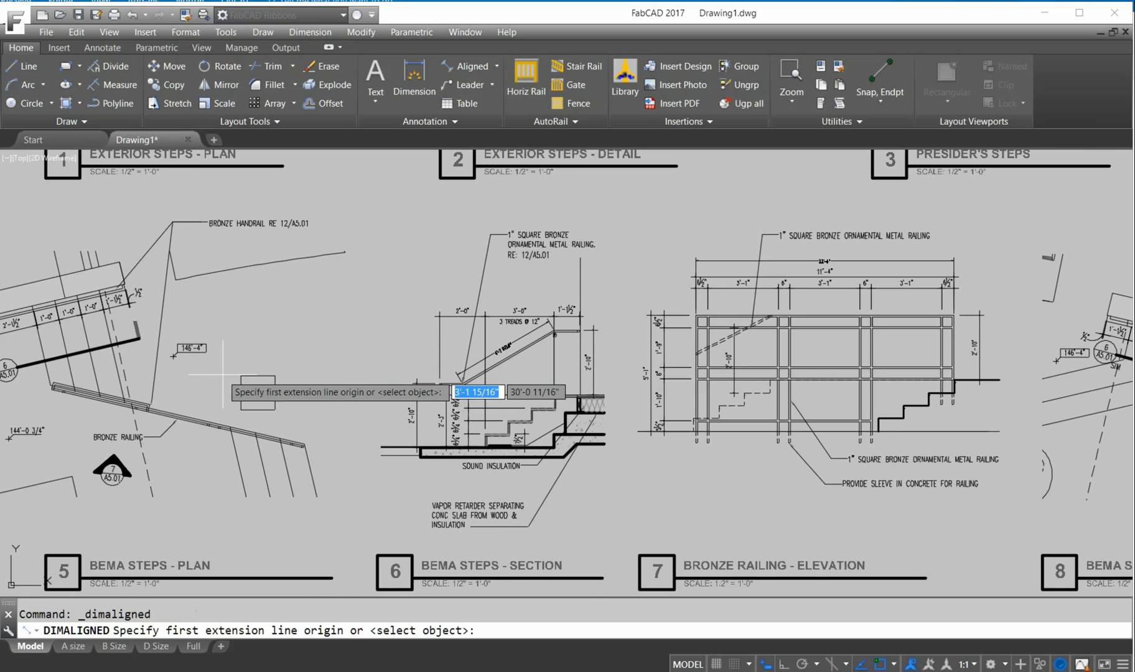
key("Return")
left_click(210, 422)
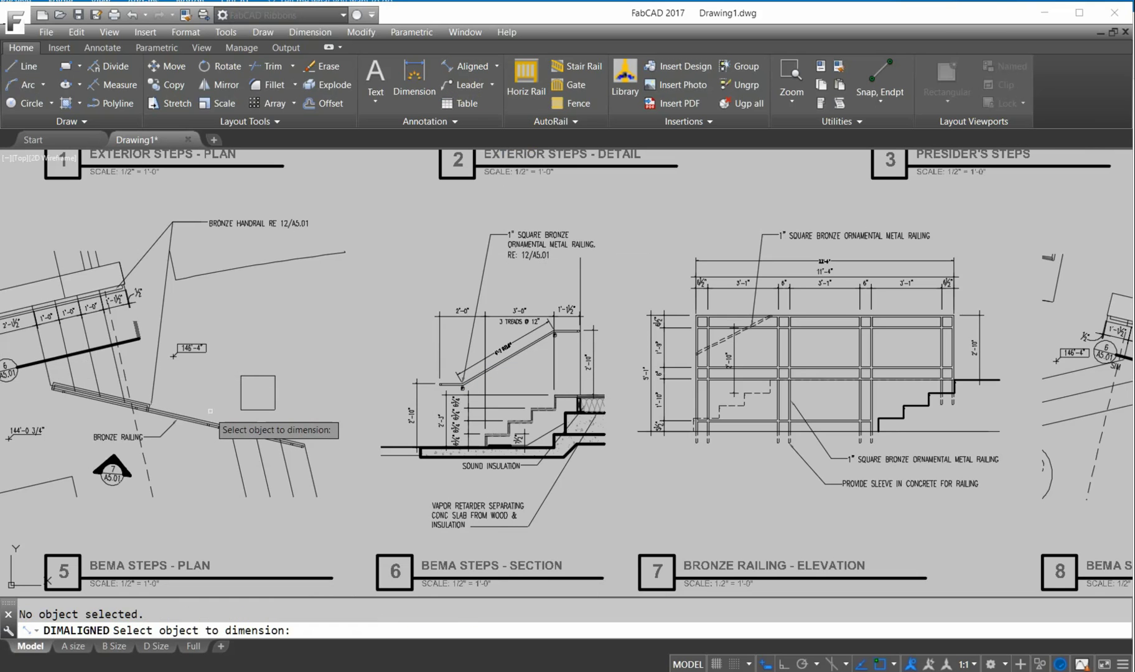
left_click(209, 424)
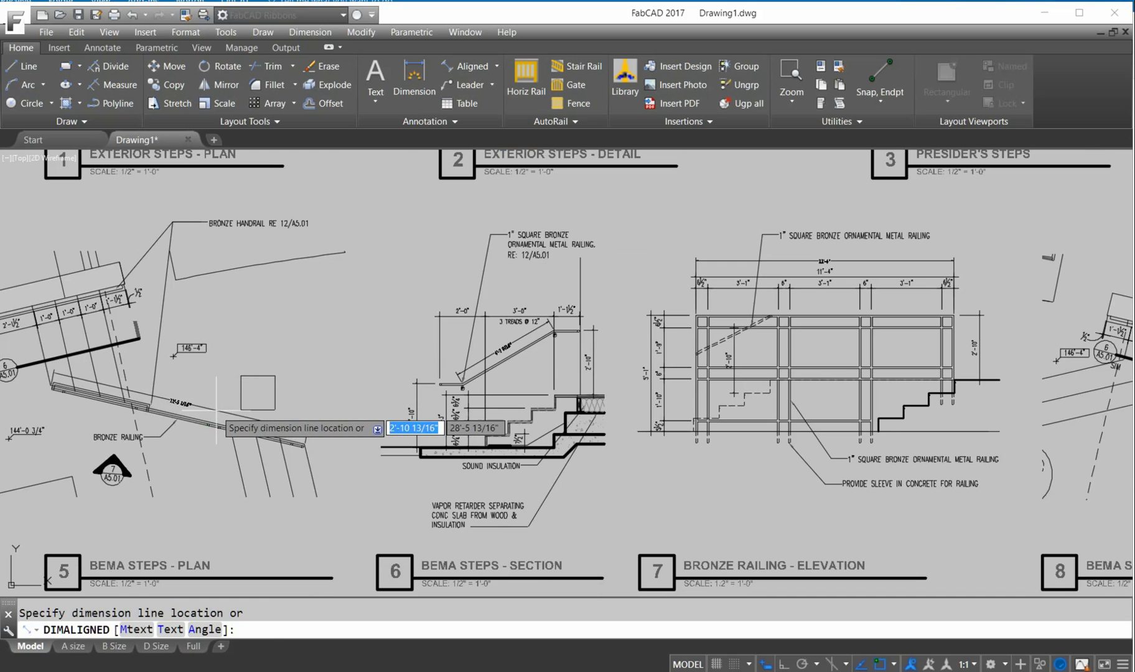
left_click(208, 425)
scroll(200, 417, "up", 2)
scroll(185, 409, "up", 4)
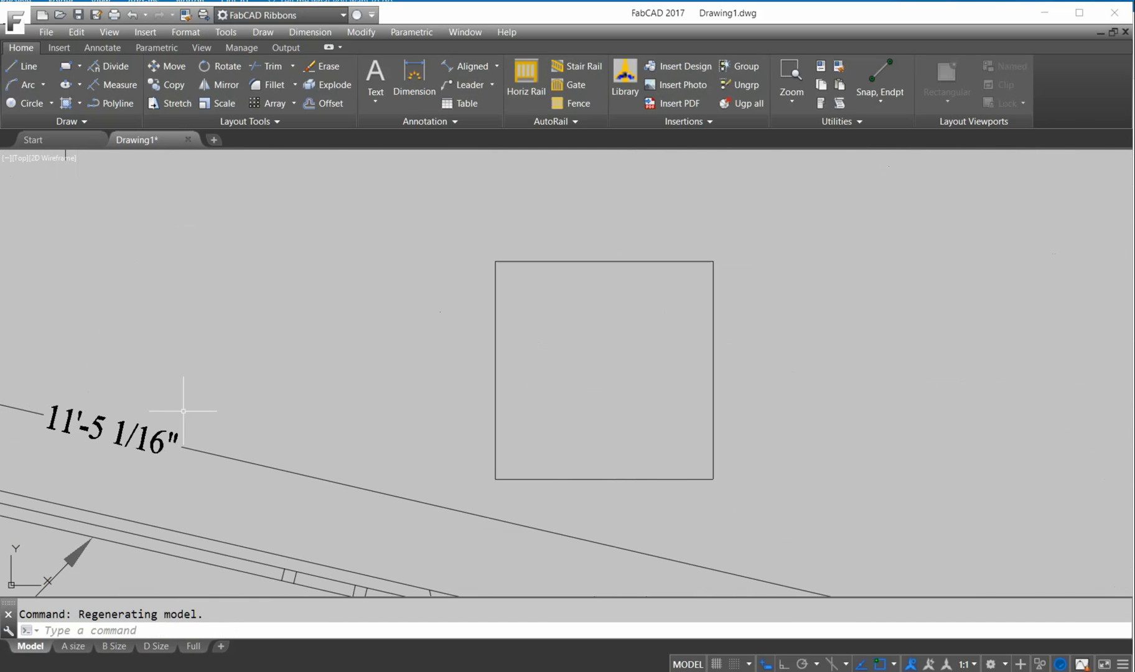
middle_click_drag(185, 393, 355, 322)
scroll(355, 322, "down", 4)
scroll(400, 314, "down", 3)
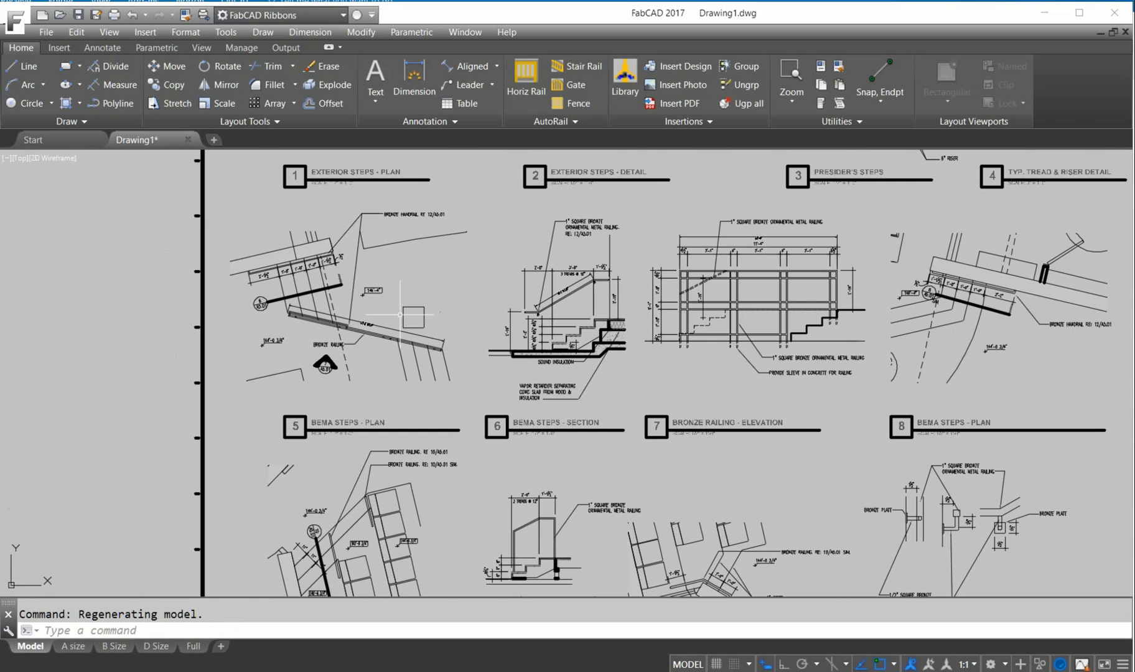
Copy the Exterior Steps detail, selected with a window, to the empty area outside the sheet's border
scroll(503, 305, "down", 2)
mouse_move(577, 252)
middle_mouse_down()
mouse_move(474, 297)
mouse_move(459, 380)
middle_mouse_up()
scroll(474, 297, "down", 2)
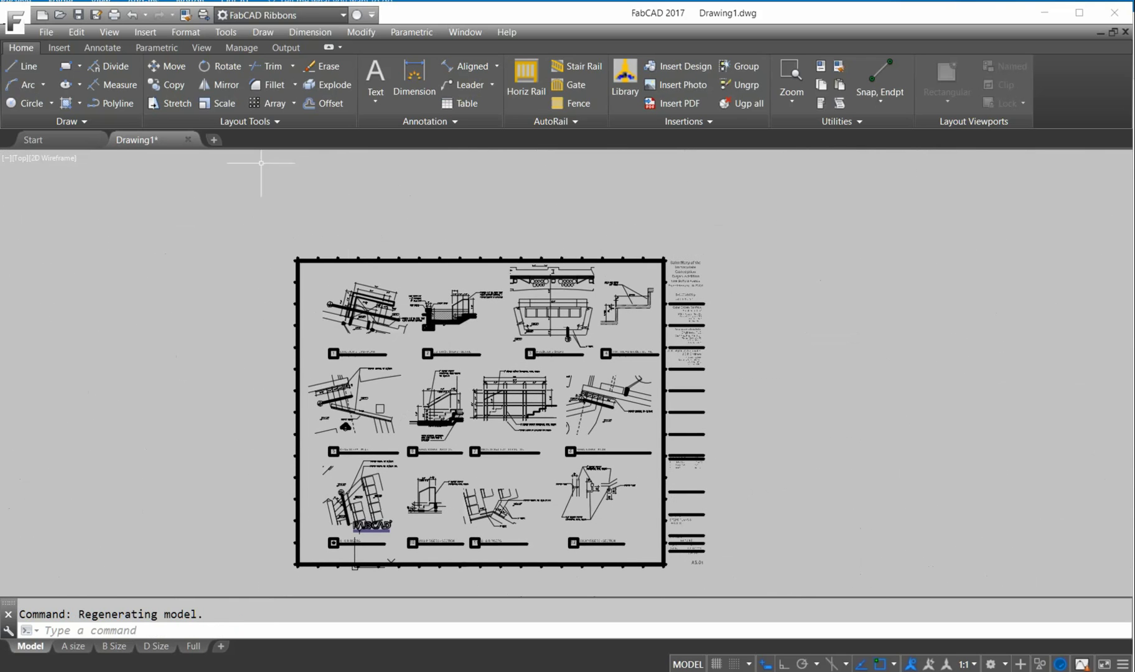
left_click(167, 84)
left_click(416, 228)
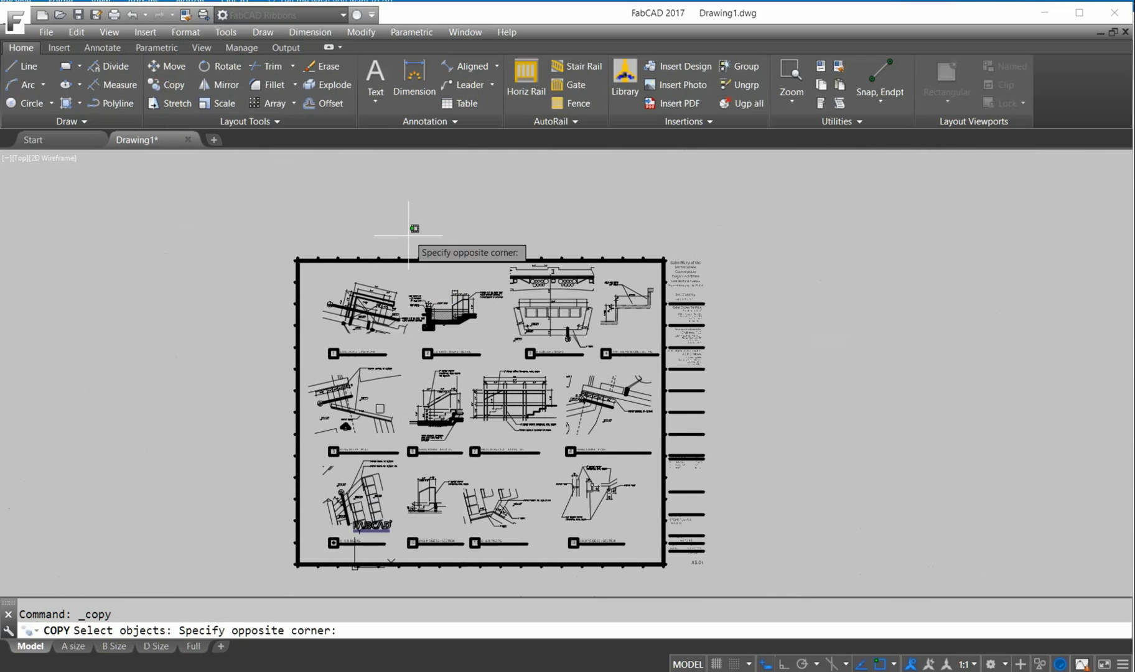
left_click(492, 343)
key("Return")
left_click(491, 328)
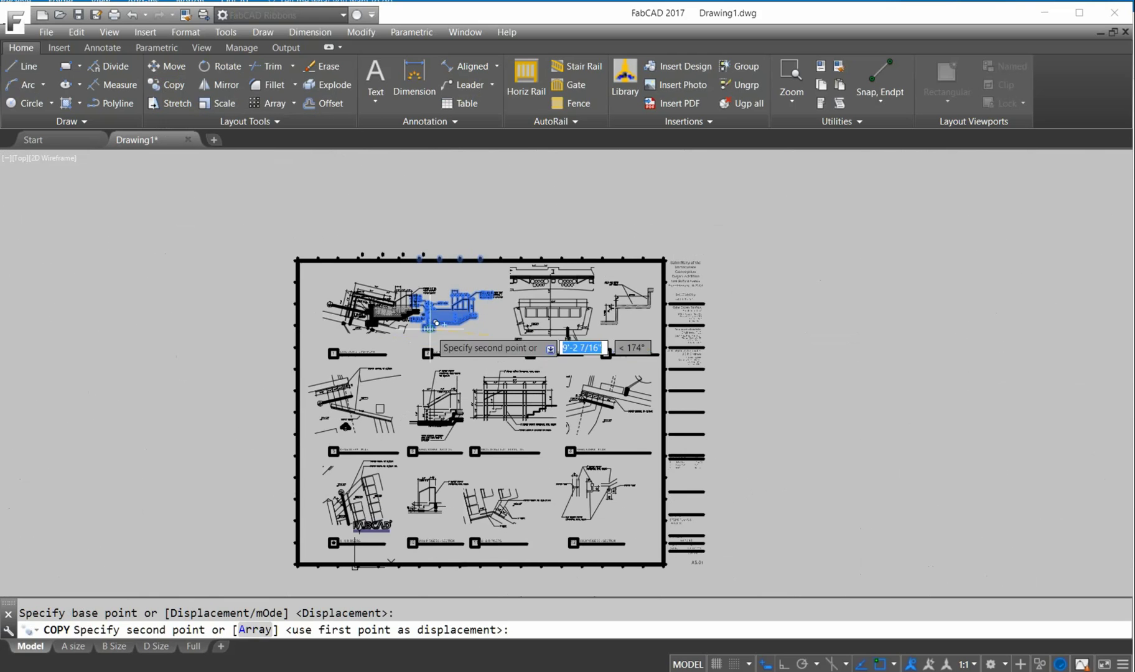
left_click(175, 336)
key("Return")
scroll(178, 306, "down", 5)
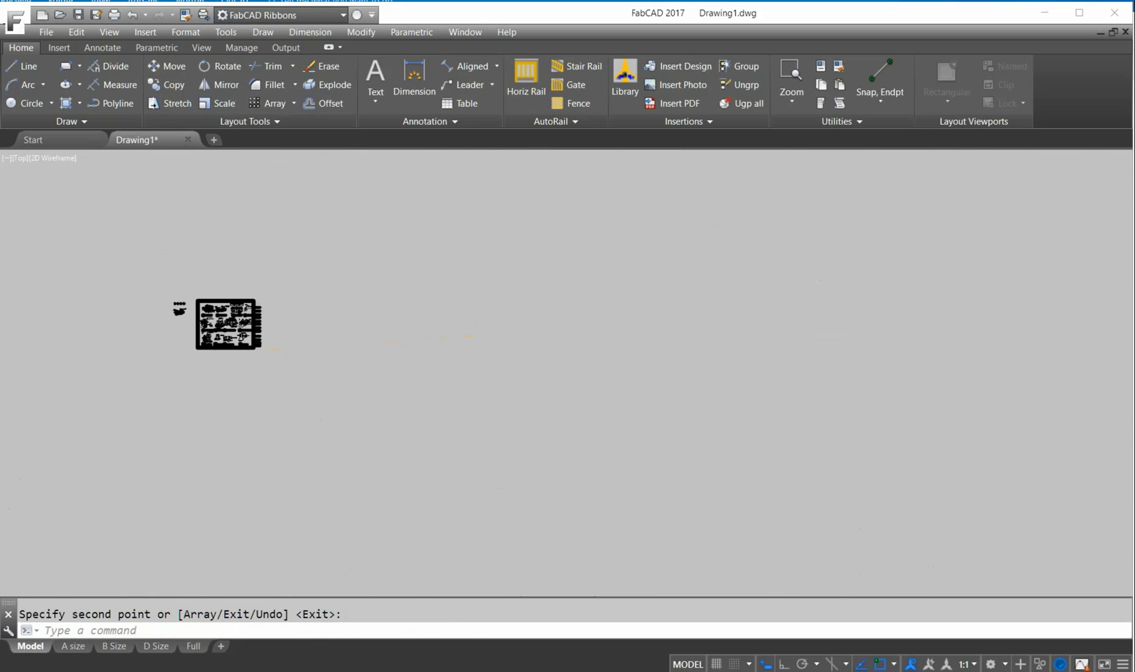
Erase the stray border tick marks above the copied Exterior Steps detail
scroll(179, 310, "up", 8)
scroll(190, 298, "down", 3)
mouse_move(190, 299)
middle_mouse_down()
mouse_move(255, 302)
mouse_move(286, 342)
middle_mouse_up()
left_click(322, 66)
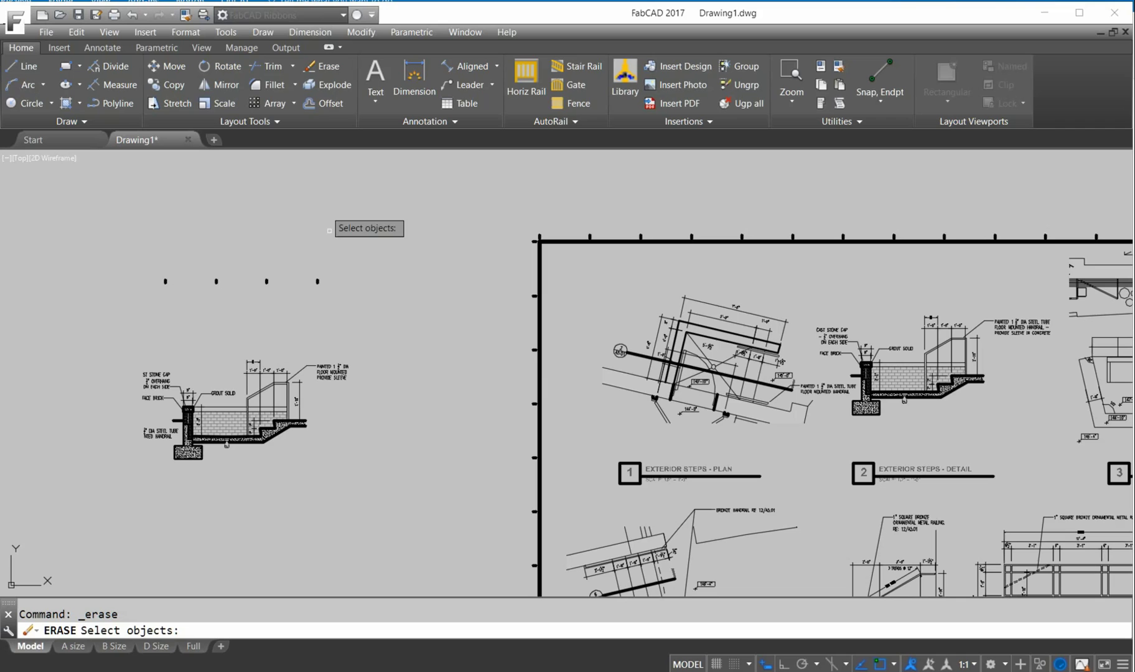
left_click(347, 299)
left_click(136, 261)
key("Return")
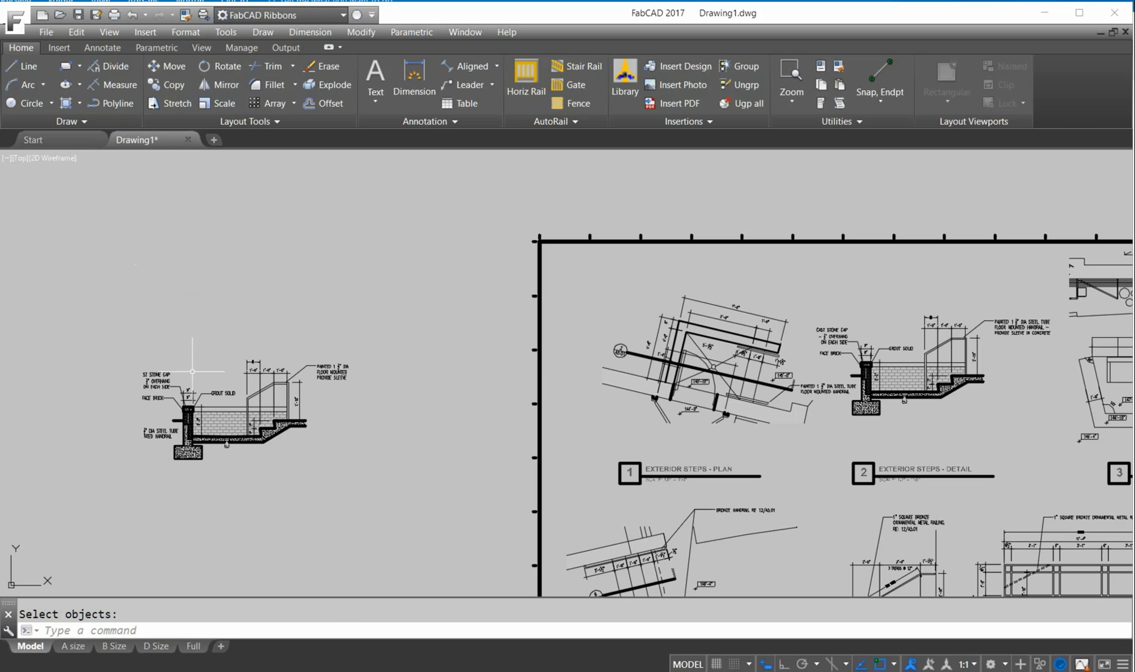
Examine the copied Exterior Steps detail, including its handrail, dimensions and notes
scroll(190, 405, "down", 5)
scroll(190, 404, "up", 12)
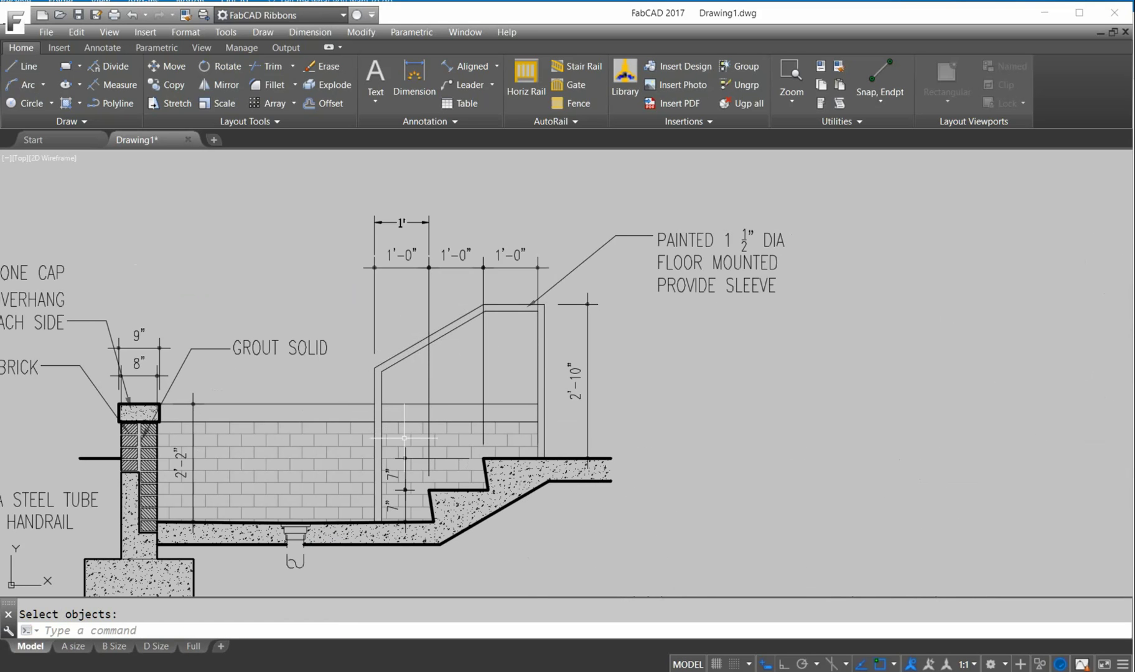
scroll(405, 438, "down", 3)
scroll(391, 372, "up", 3)
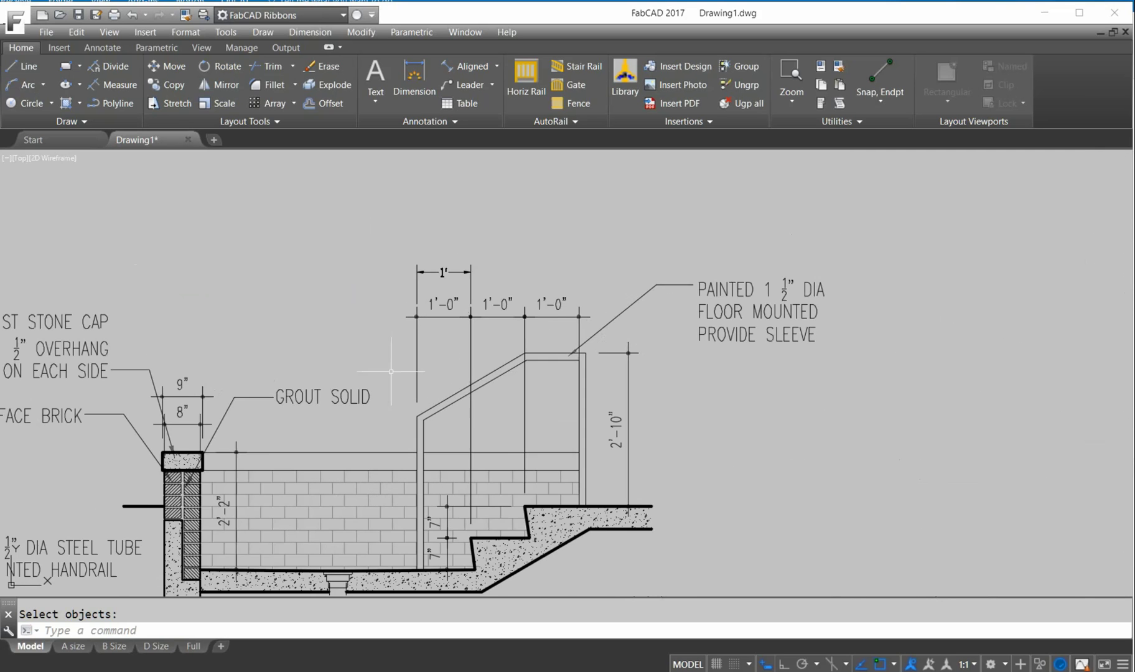
scroll(391, 372, "up", 2)
scroll(534, 376, "down", 4)
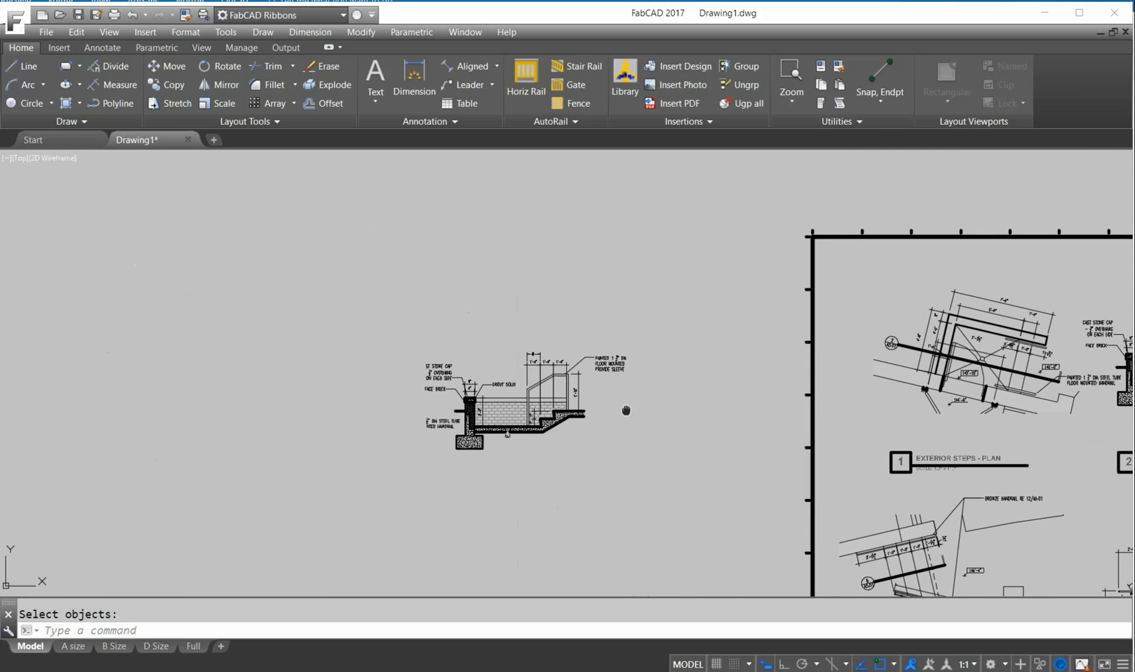
middle_click_drag(629, 414, 532, 401)
scroll(515, 398, "up", 2)
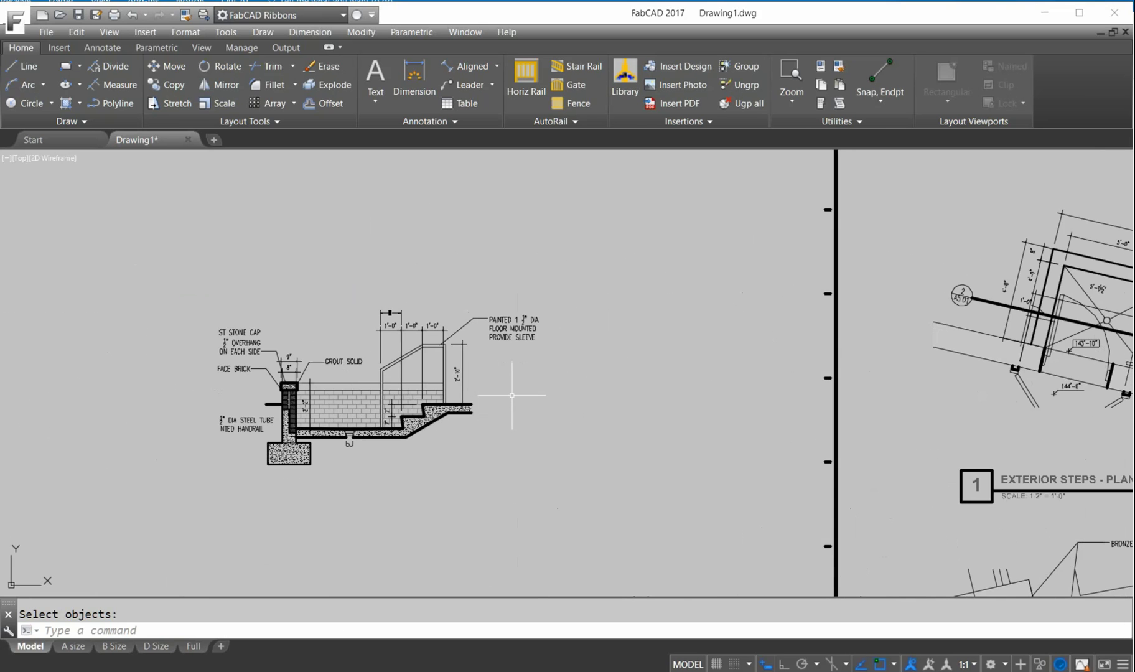
key("Escape")
scroll(527, 304, "down", 2)
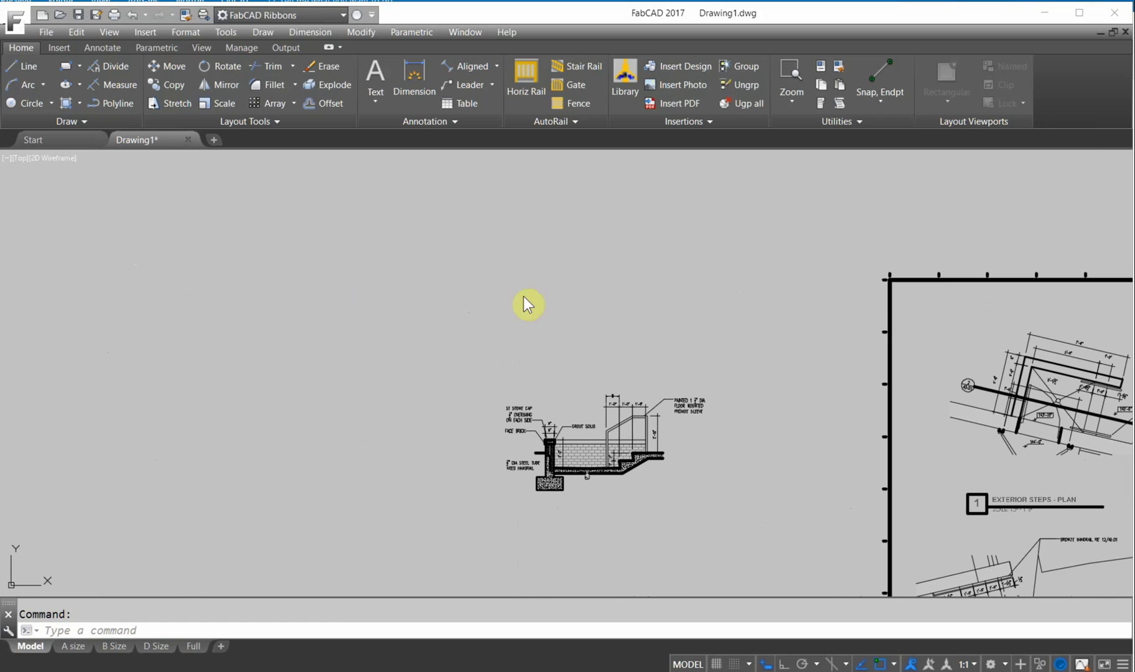
Start a horizontal rail in AutoRail and import the "1-1/4 tube rail" template
left_click(526, 72)
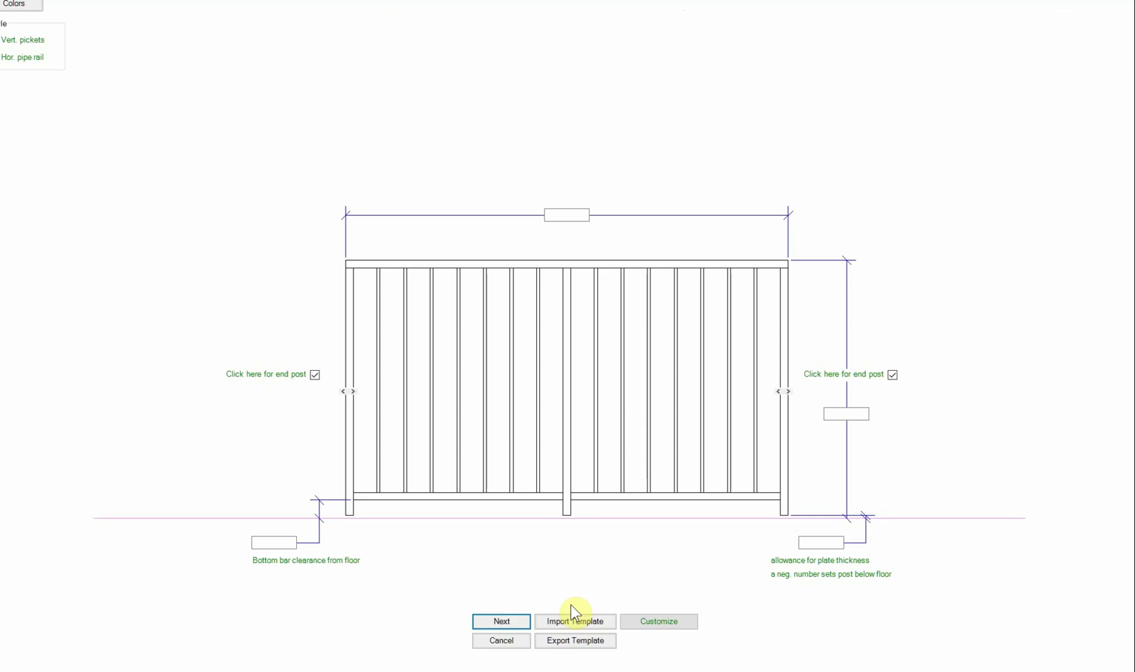
left_click(575, 622)
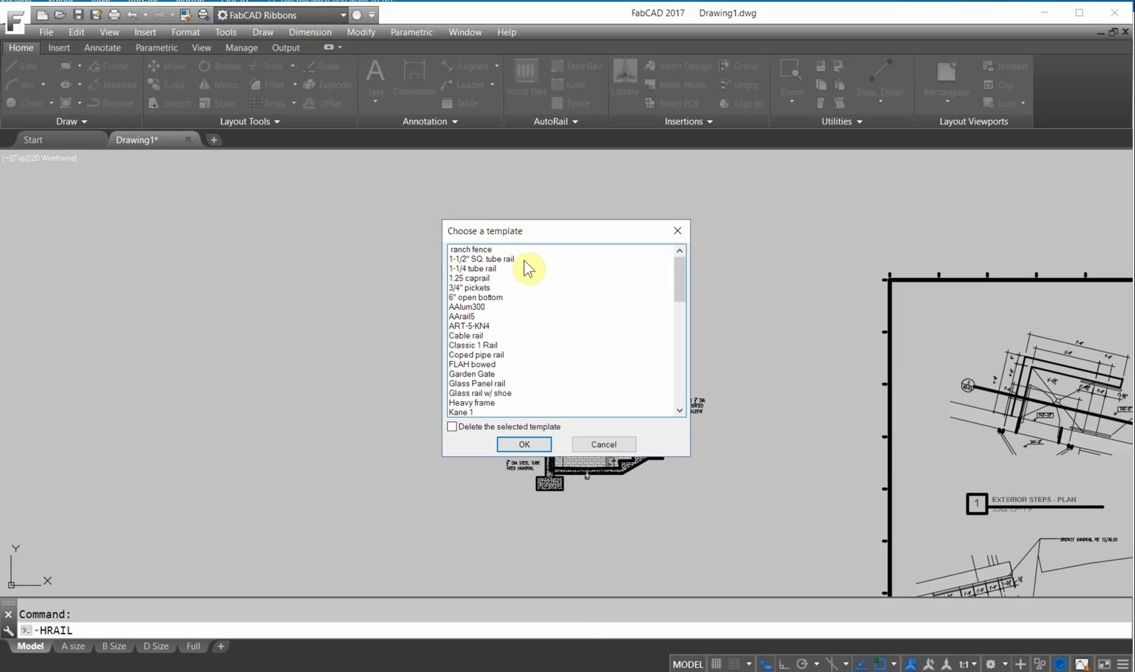
left_click(481, 270)
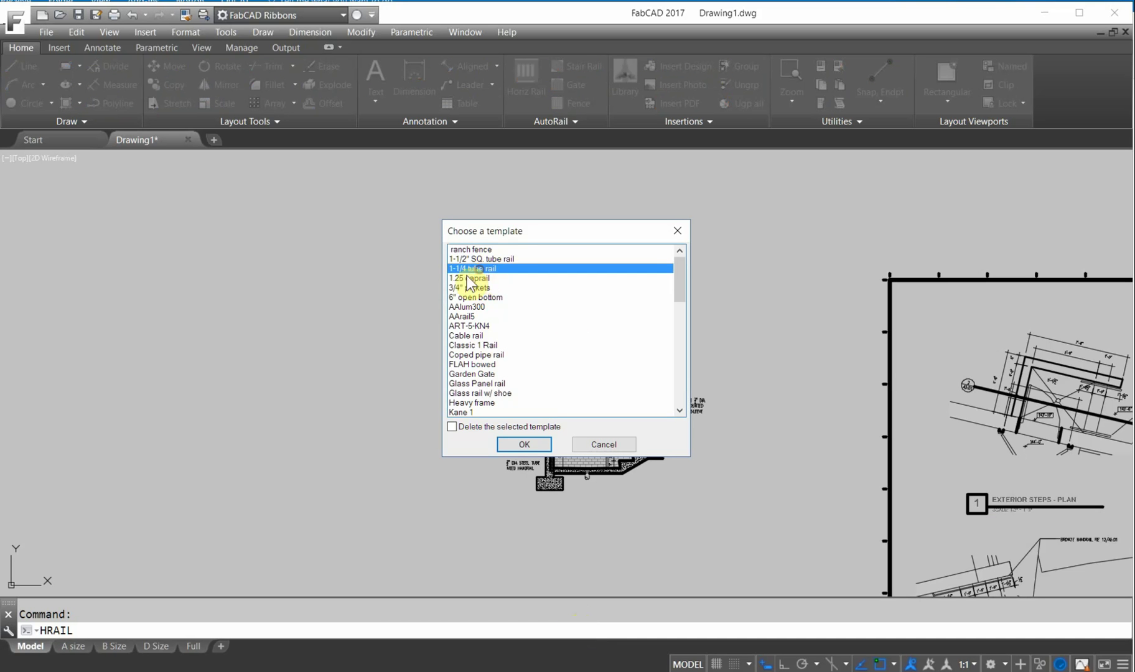
left_click(520, 445)
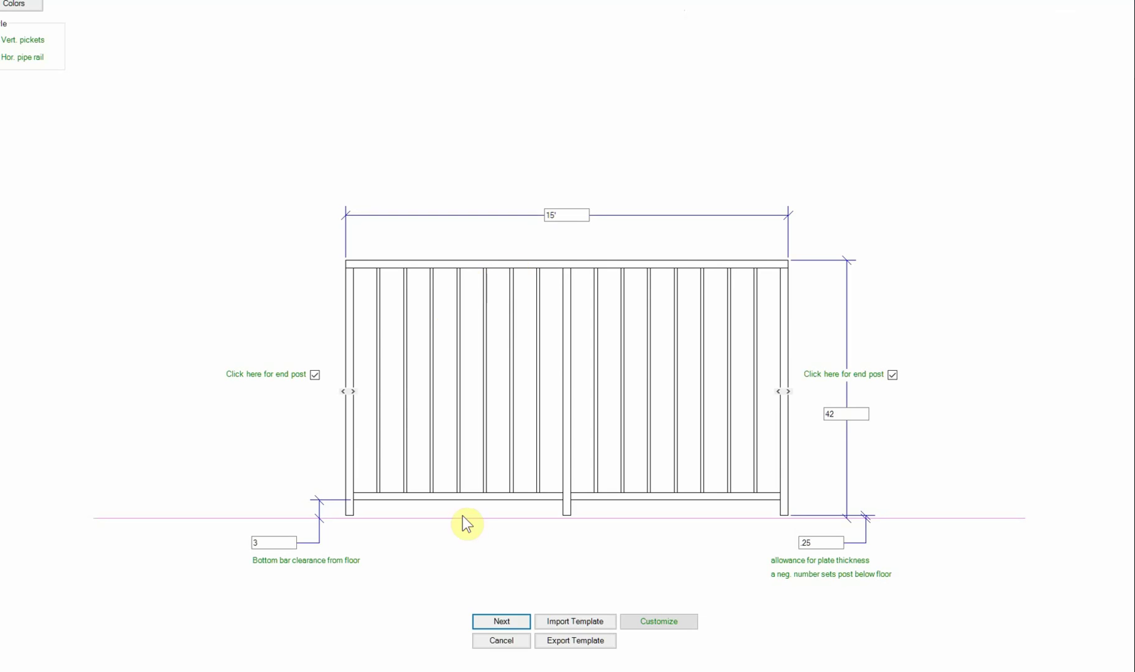
Draw the rail above the copied Exterior Steps detail and place its bill of material below the rail drawing
left_click(502, 619)
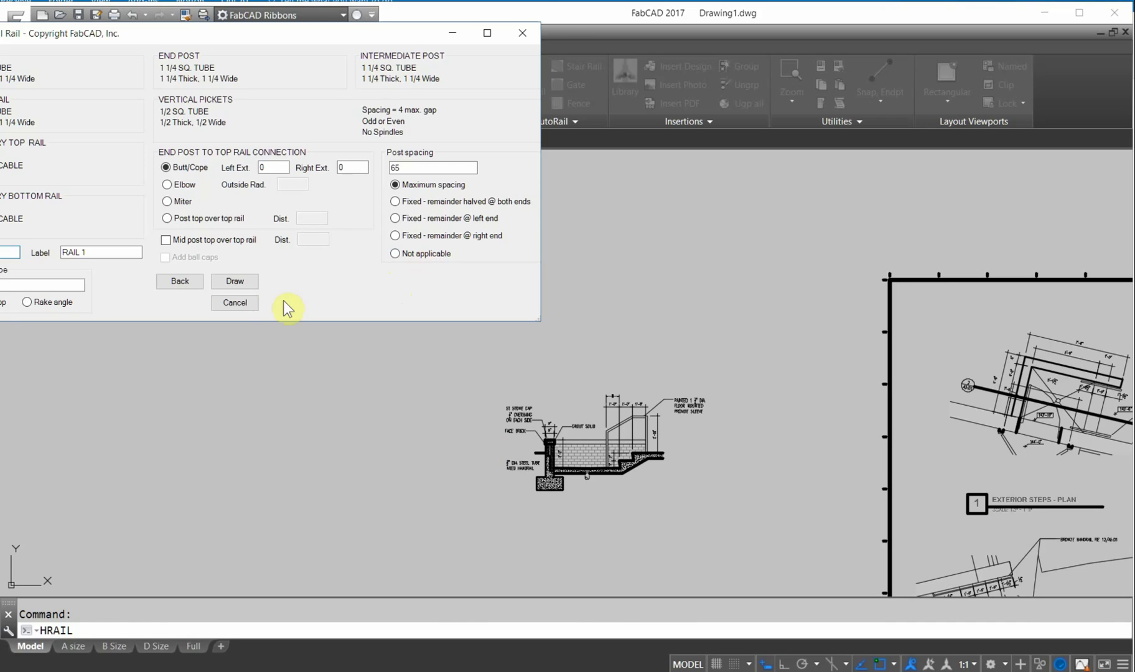
left_click(236, 282)
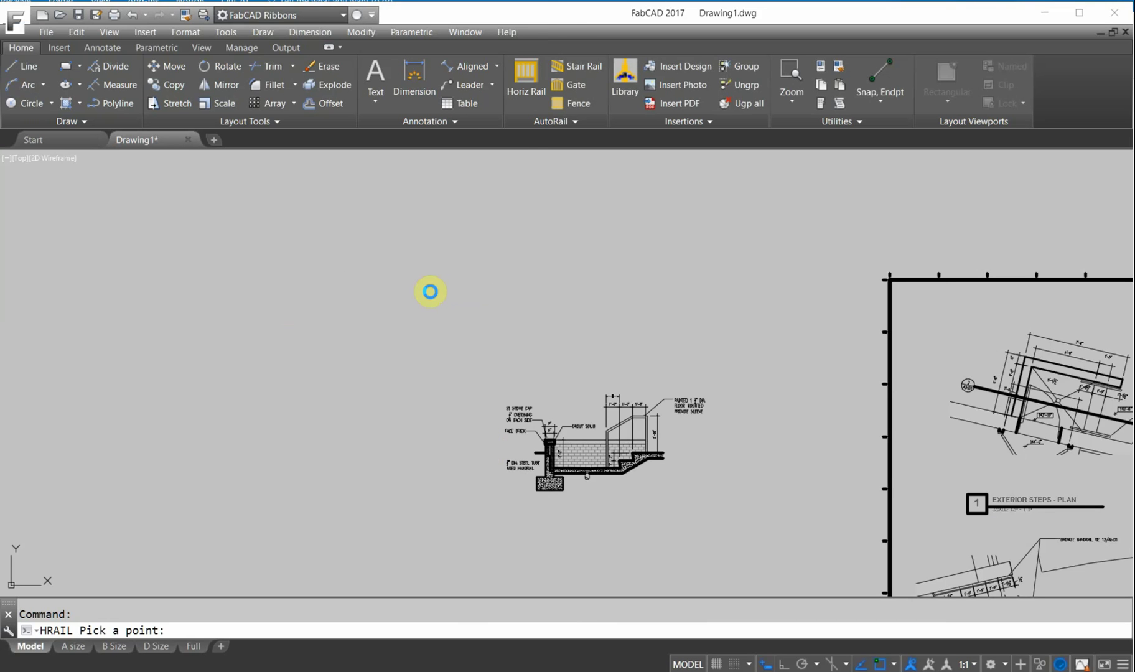
left_click(447, 297)
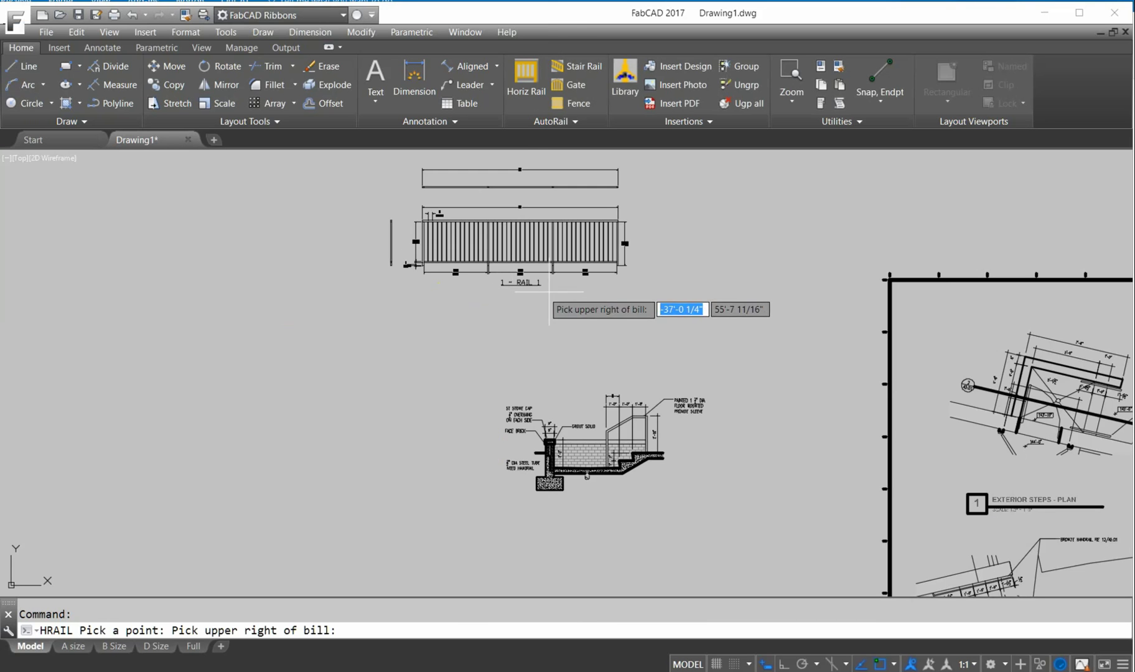
left_click(591, 292)
scroll(563, 336, "down", 3)
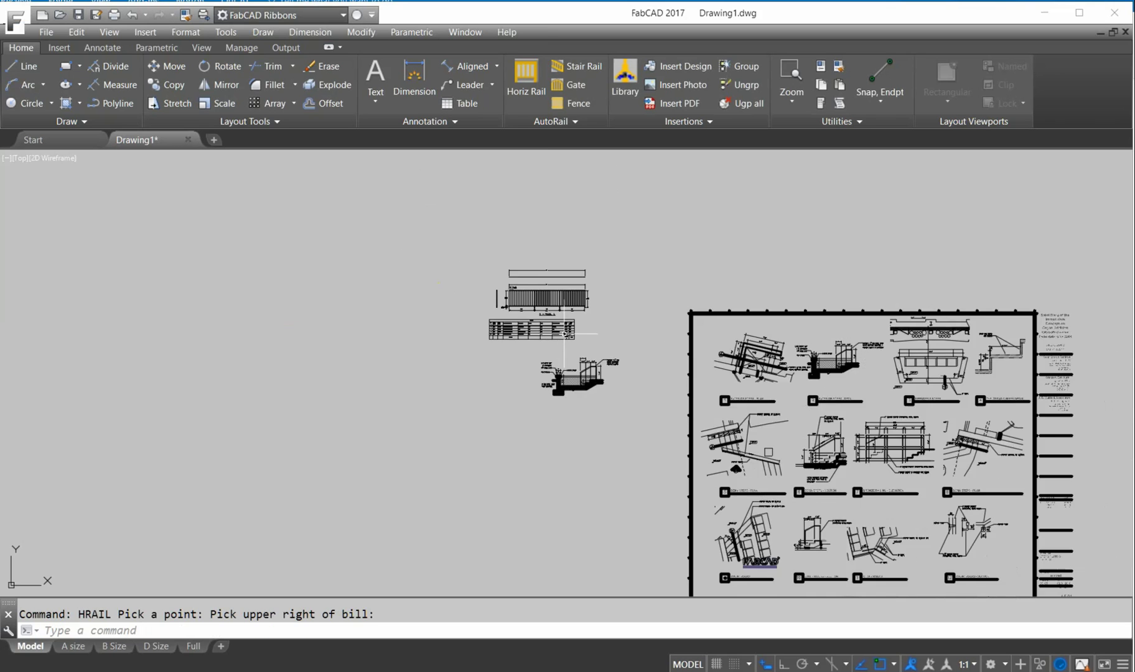
scroll(558, 216, "up", 8)
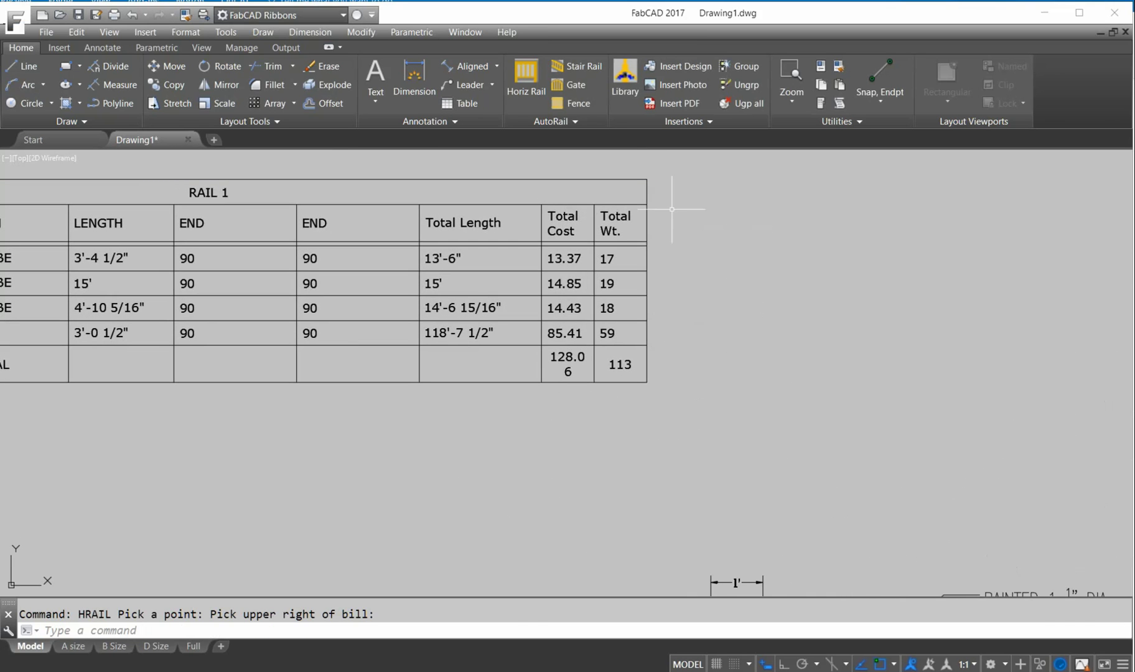
Open the square tube list in AutoRail's material selection customization
left_click(577, 122)
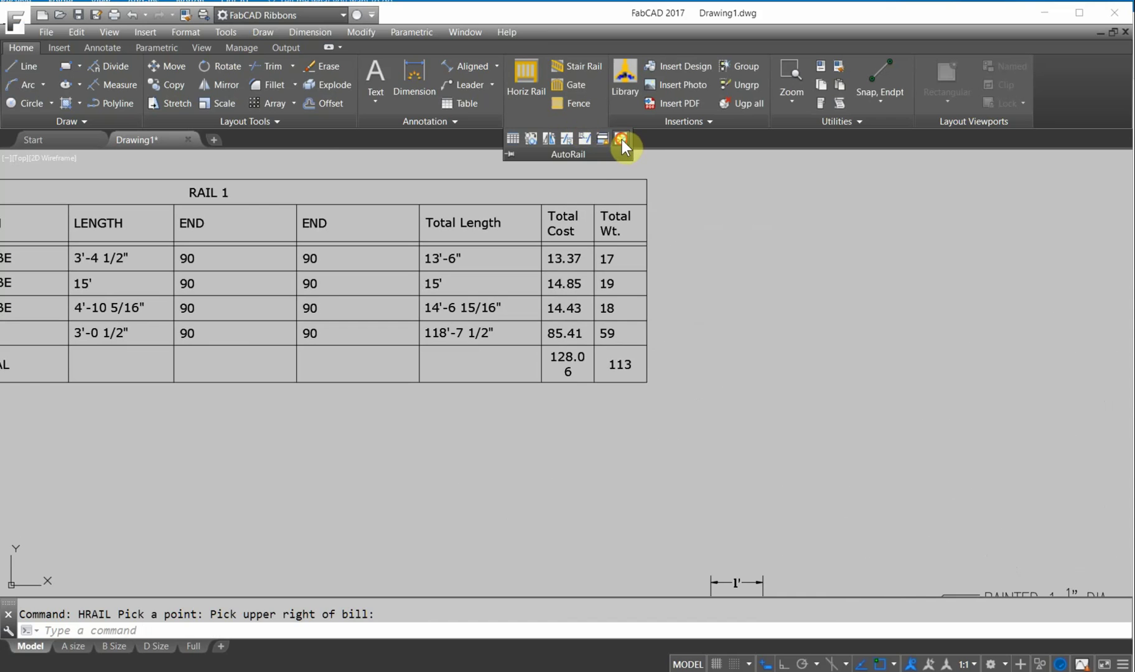
left_click(620, 139)
left_click(773, 201)
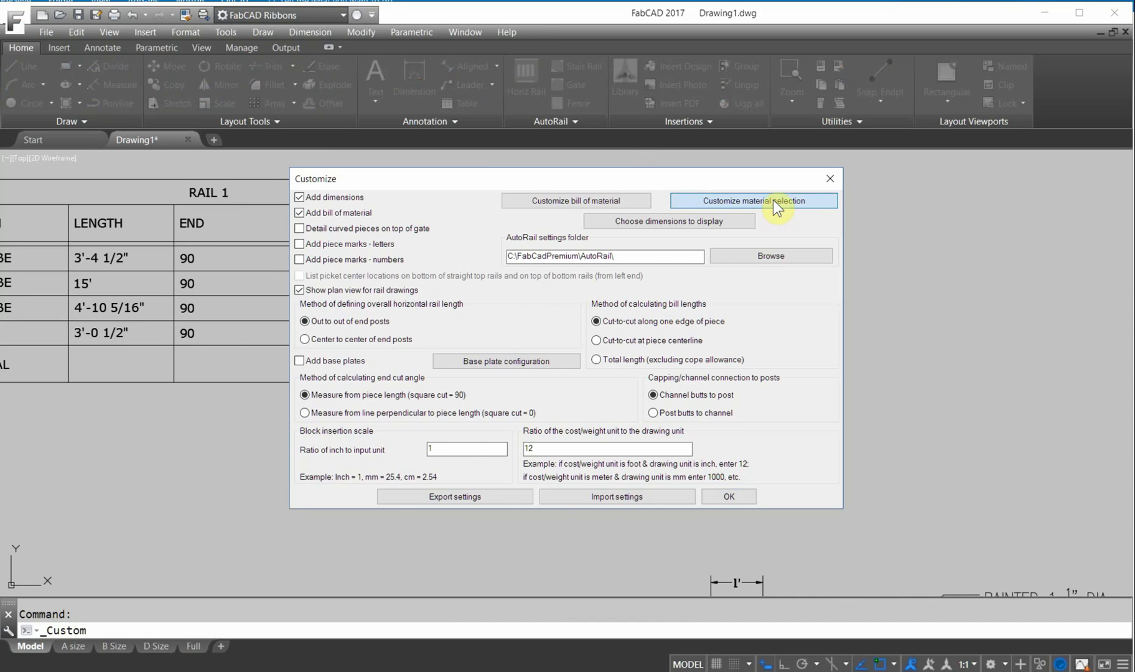
left_click(555, 214)
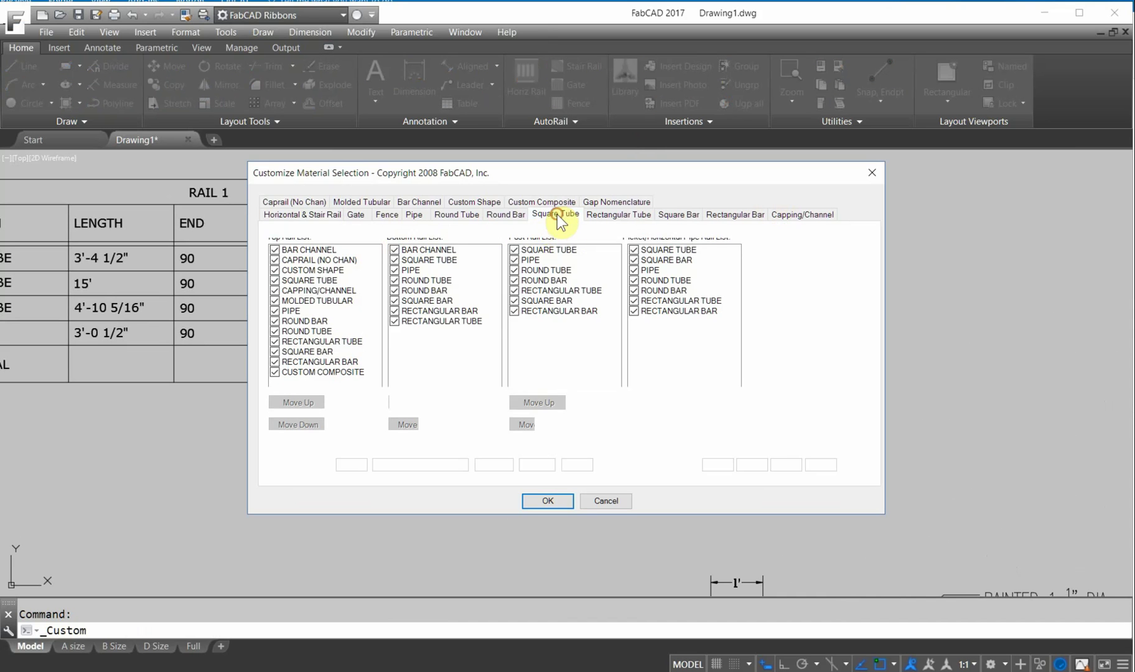
Open the 5/8" square tube entry for editing, accept the entry, and close the customization dialogs
left_click(279, 273)
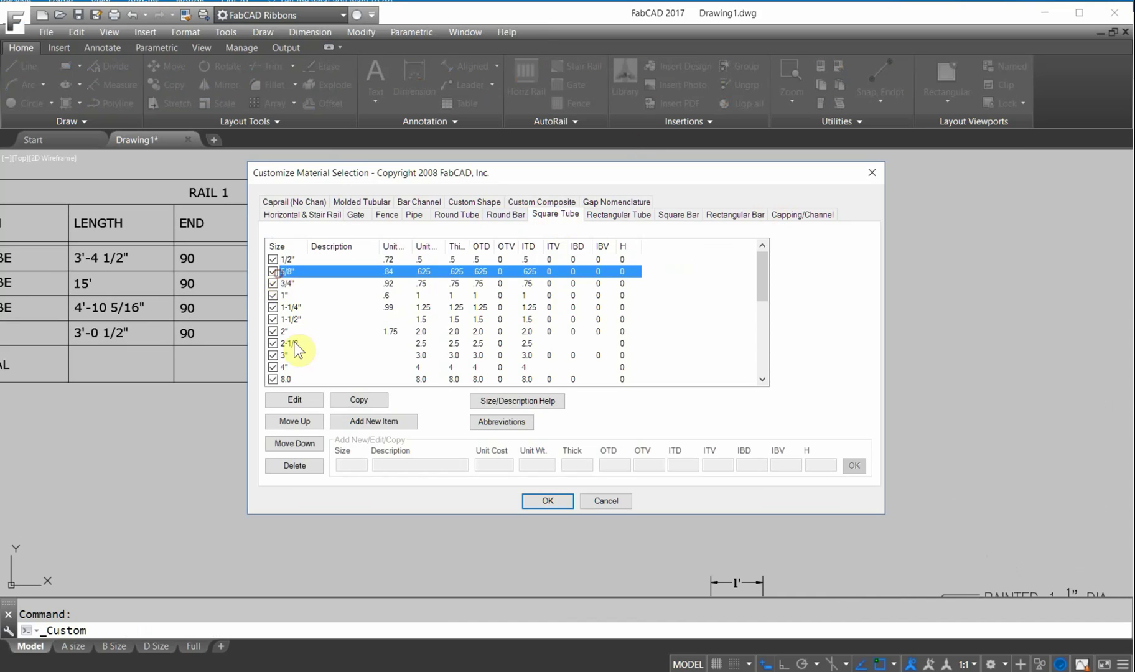
left_click(294, 401)
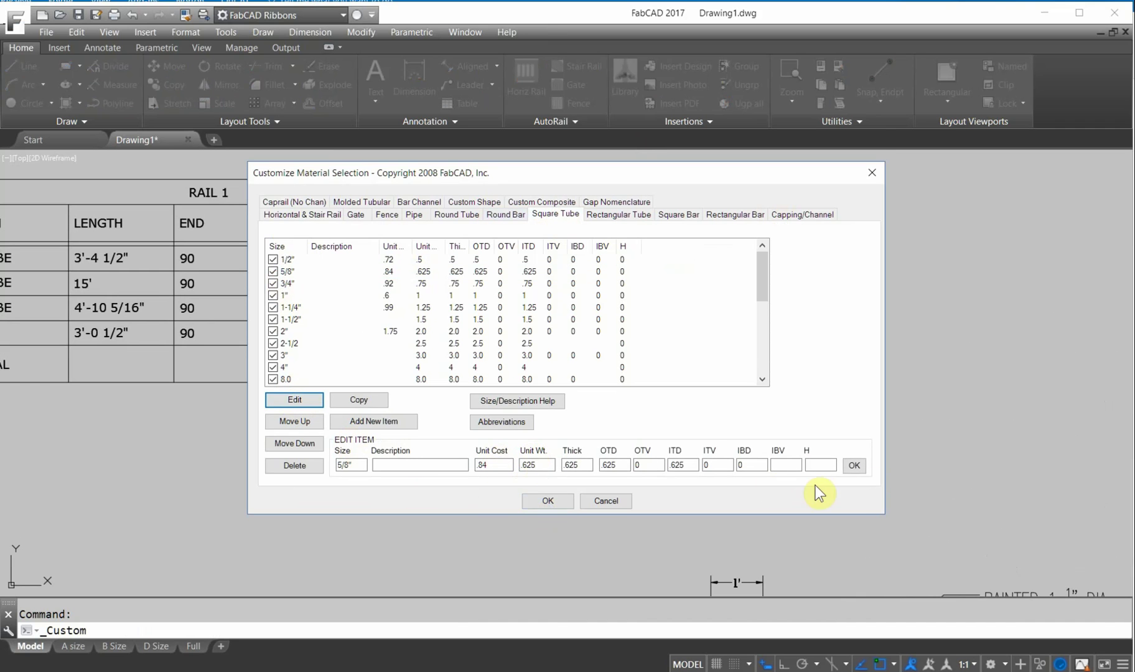
left_click(856, 467)
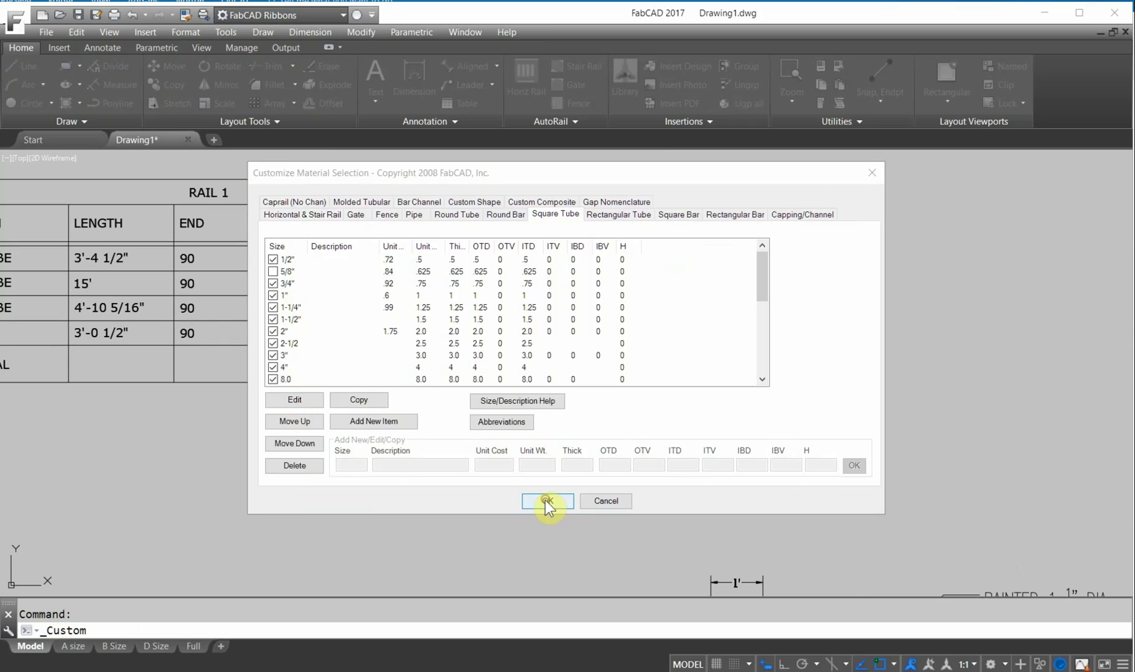
left_click(547, 501)
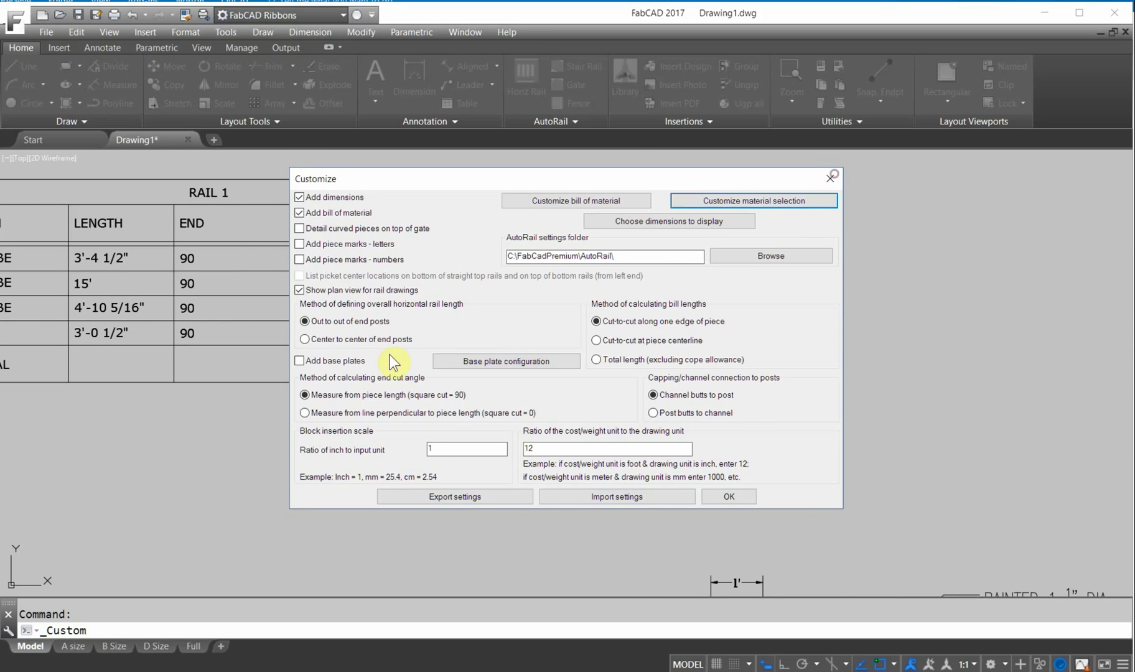
left_click(829, 181)
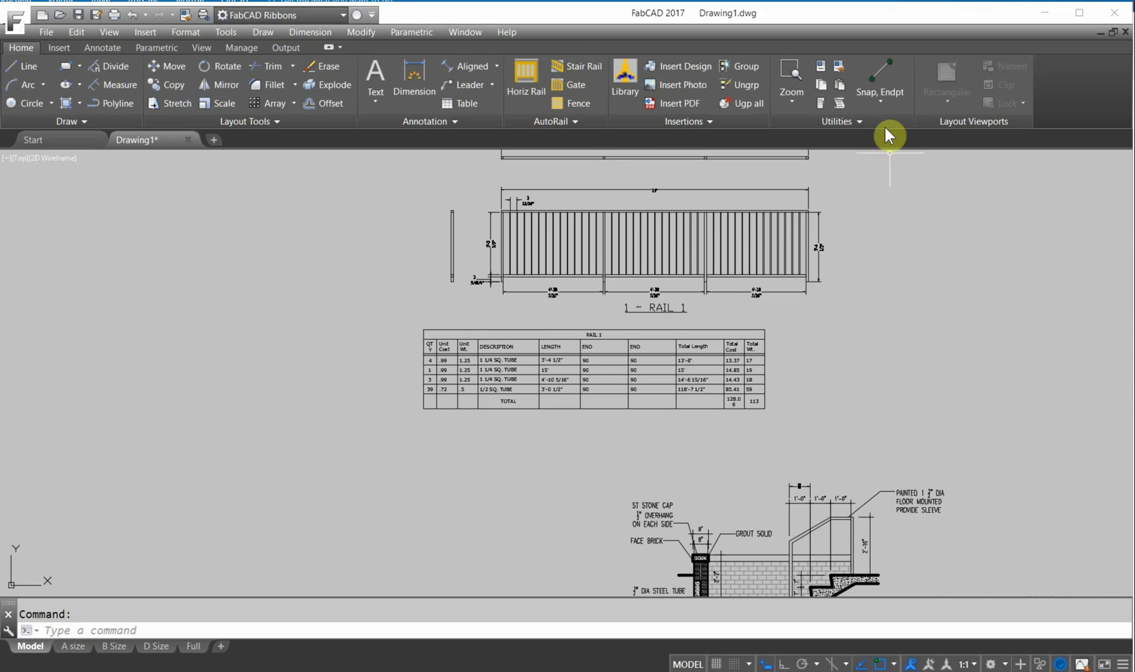
Draw a freehand rectangle in the empty space beside the rail drawing, left of Rail 1
left_click(881, 103)
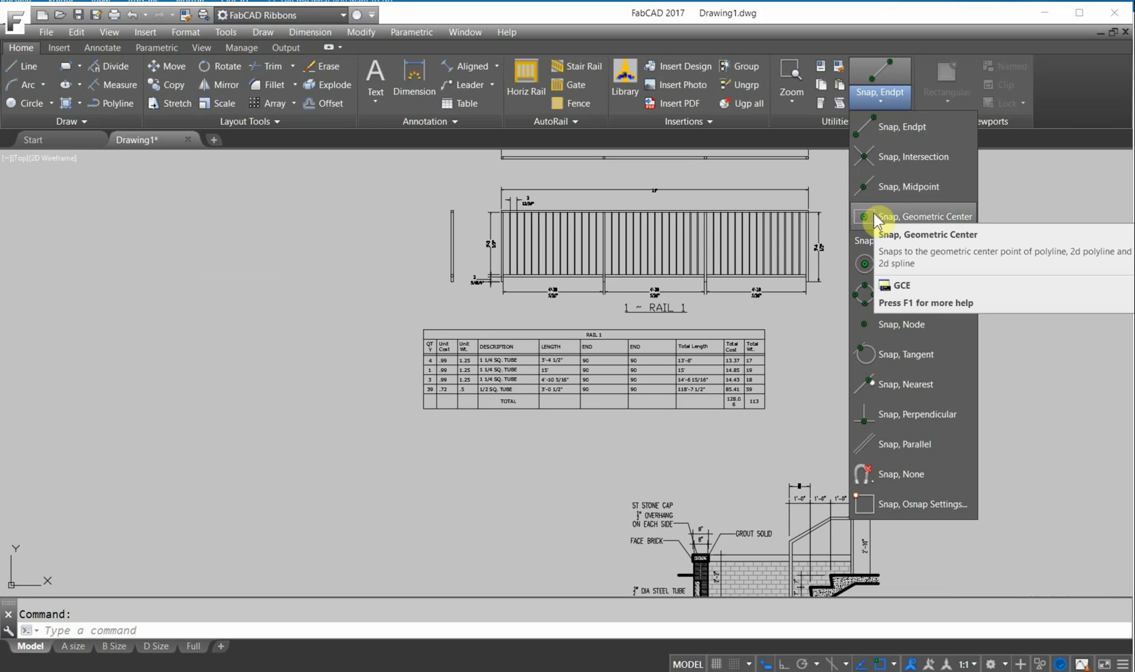
left_click(67, 68)
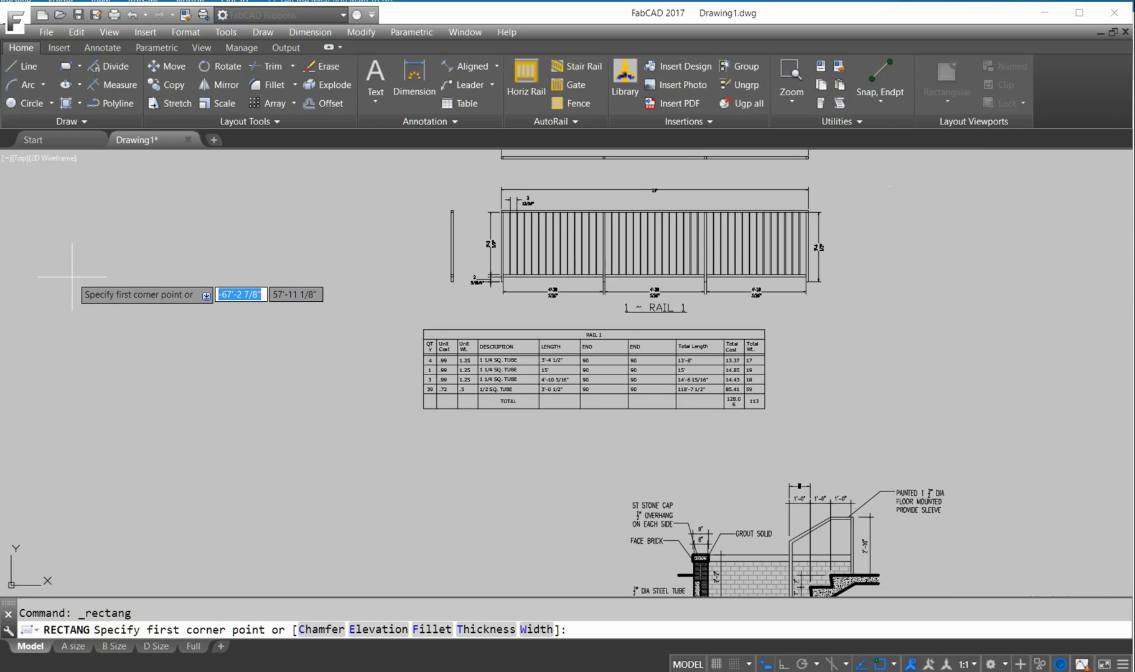
left_click(80, 252)
left_click(260, 348)
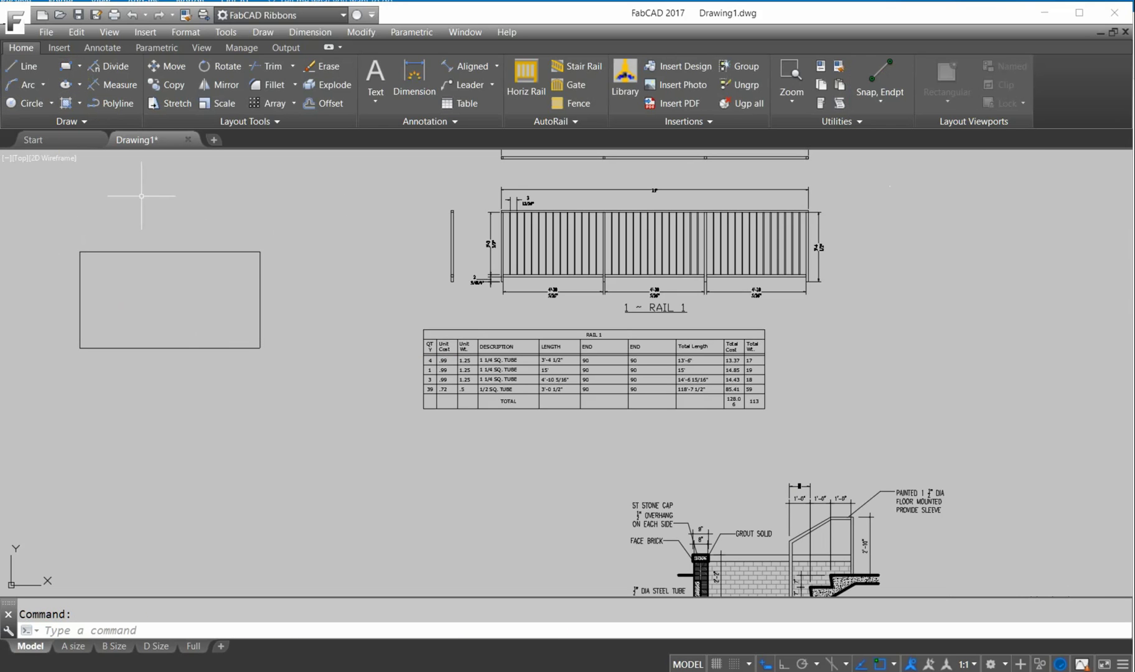
Draw a line from the rectangle's geometric center to a point below the rectangle
left_click(24, 67)
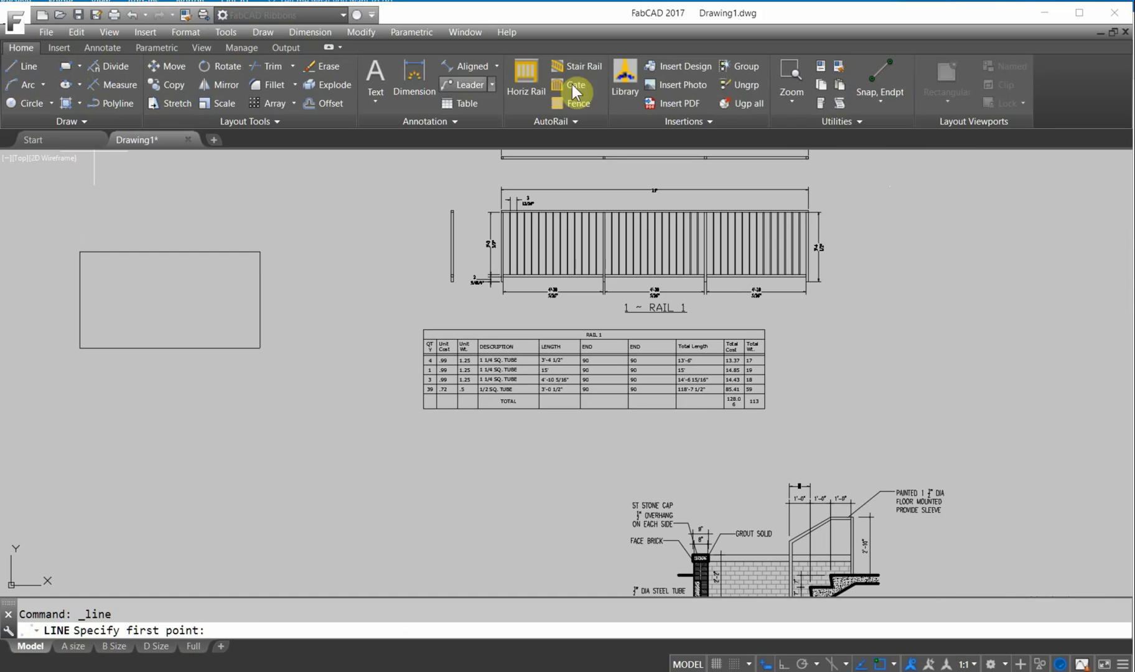
left_click(886, 101)
left_click(870, 212)
left_click(224, 348)
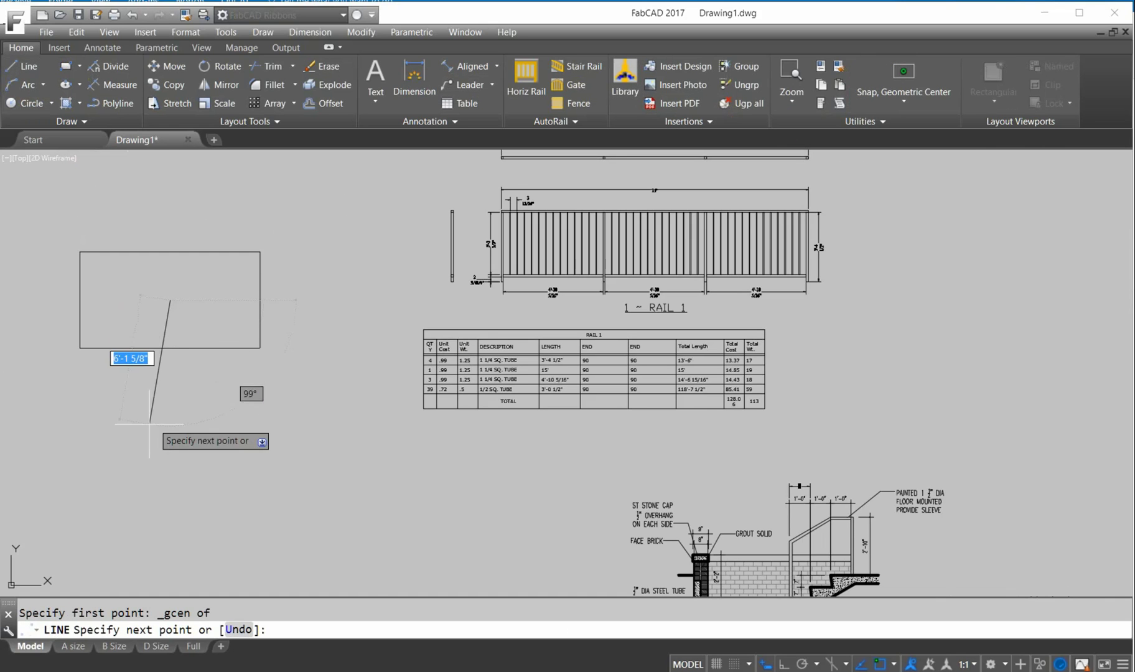
left_click(202, 422)
key("Return")
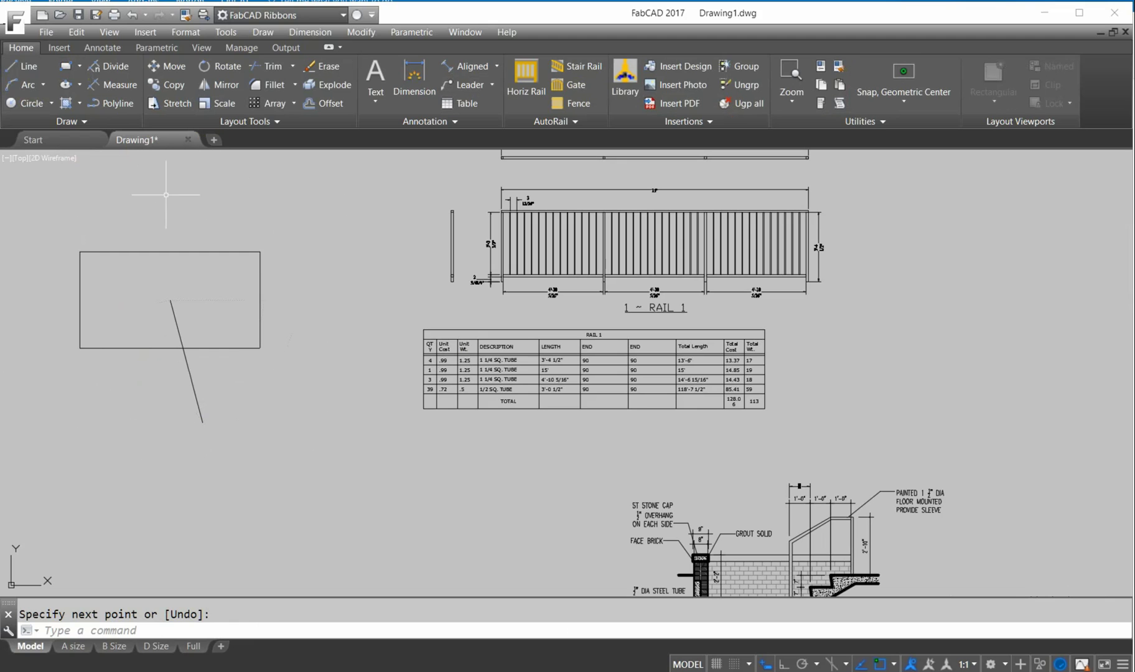
Draw a six-sided polygon below the rectangle, near the lower end of the line
left_click(79, 66)
left_click(81, 106)
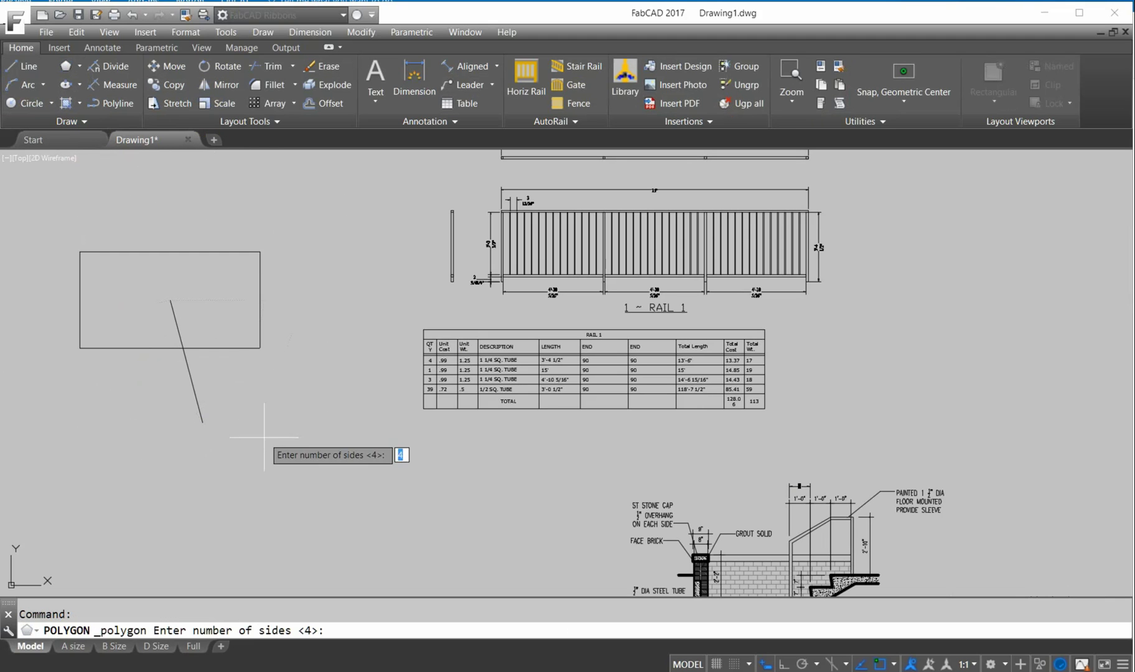
type("6")
key("Return")
left_click(258, 481)
key("Return")
left_click(322, 484)
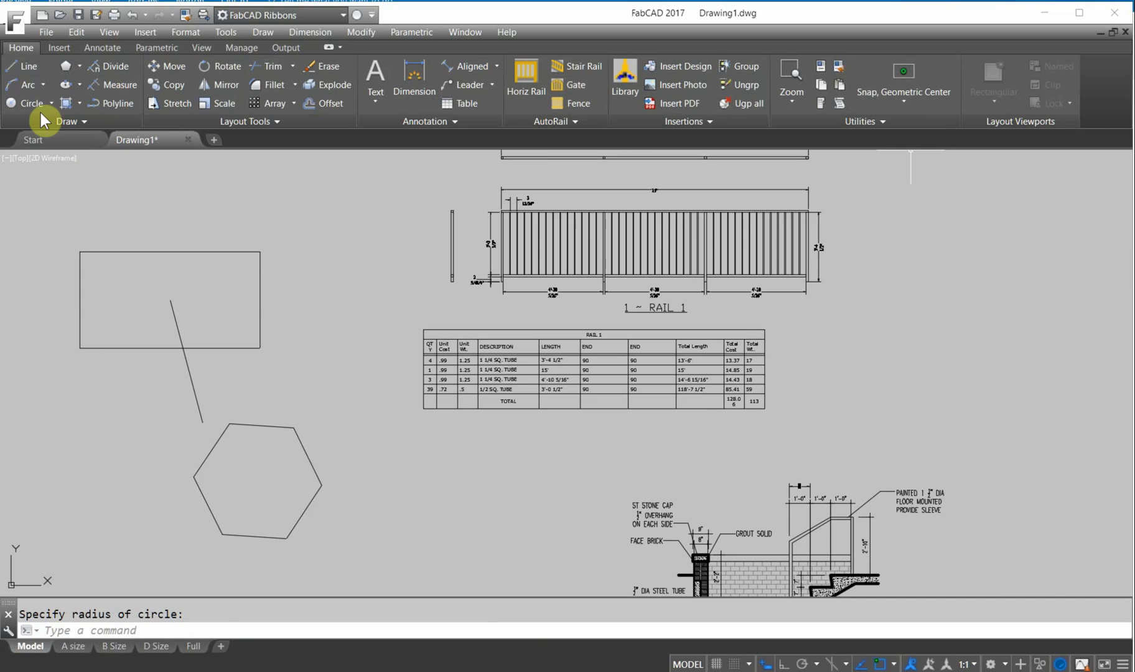
Draw a circle with a radius of about 1'-4" centered on the hexagon's geometric center
left_click(14, 103)
left_click(904, 78)
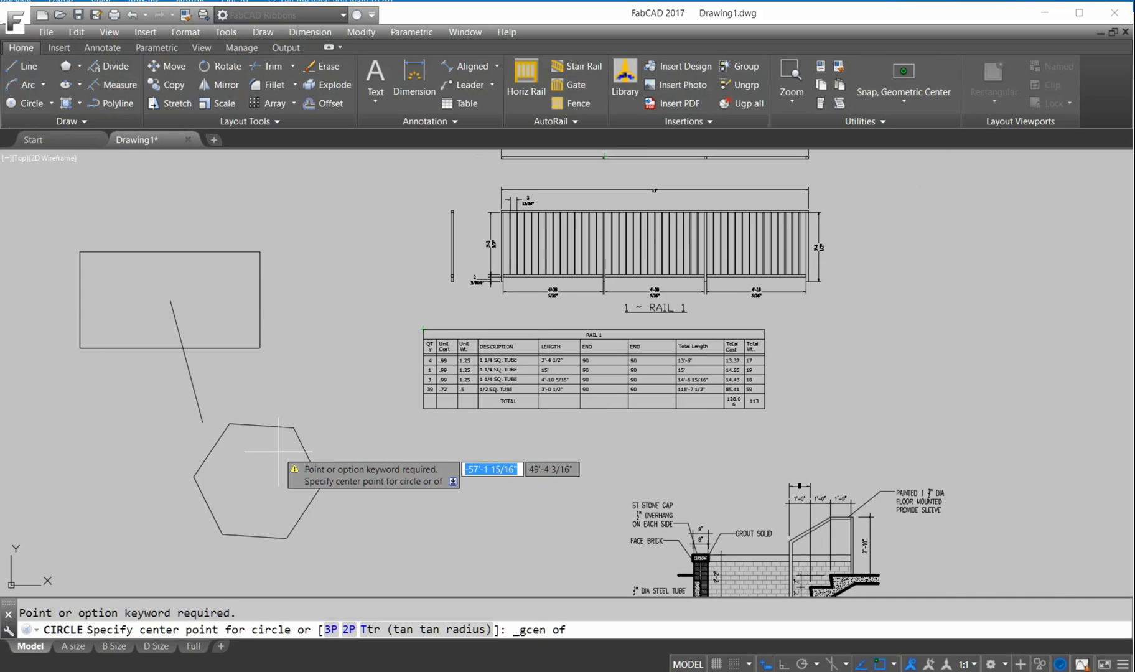
left_click(255, 477)
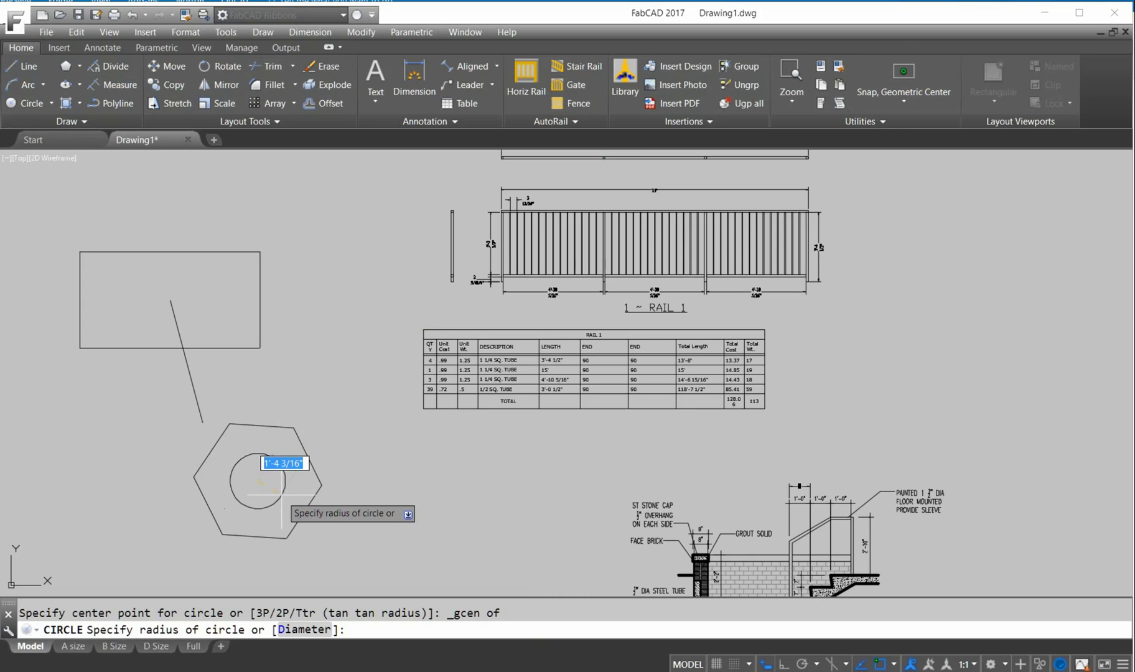
left_click(282, 495)
scroll(307, 490, "down", 8)
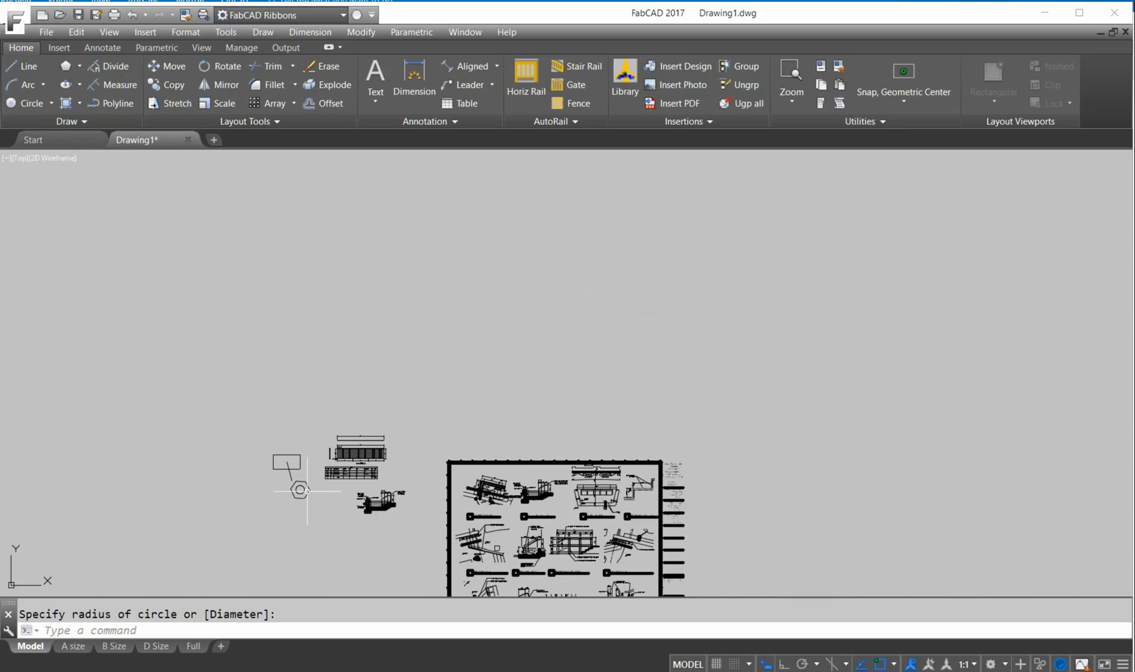
scroll(307, 491, "up", 8)
scroll(313, 426, "down", 6)
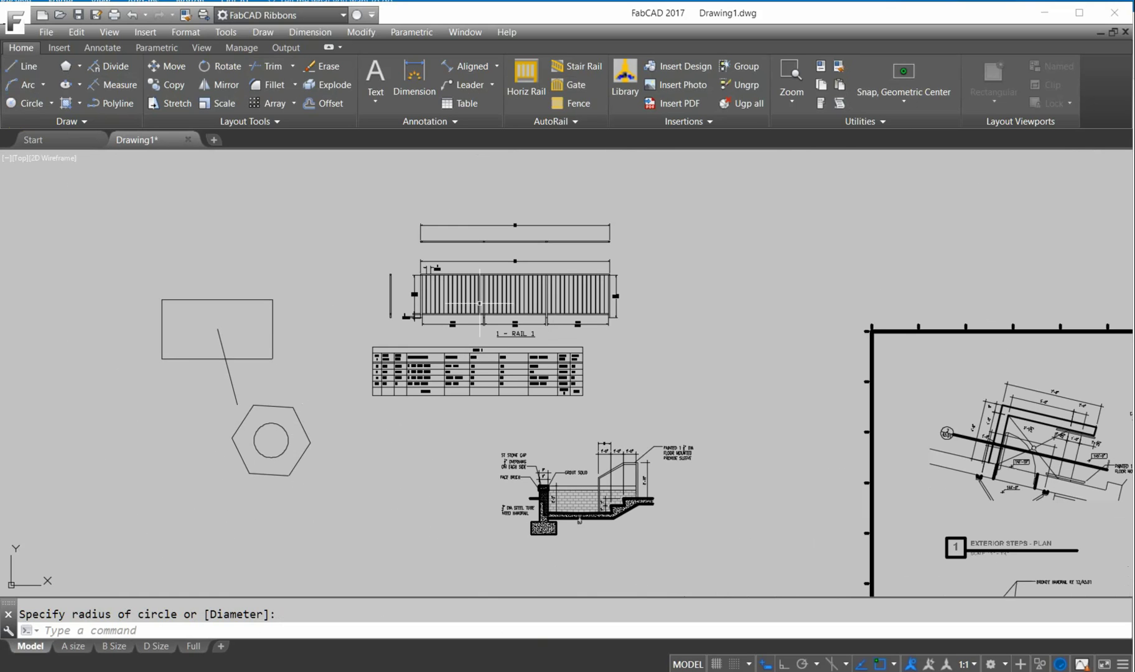
left_click(902, 101)
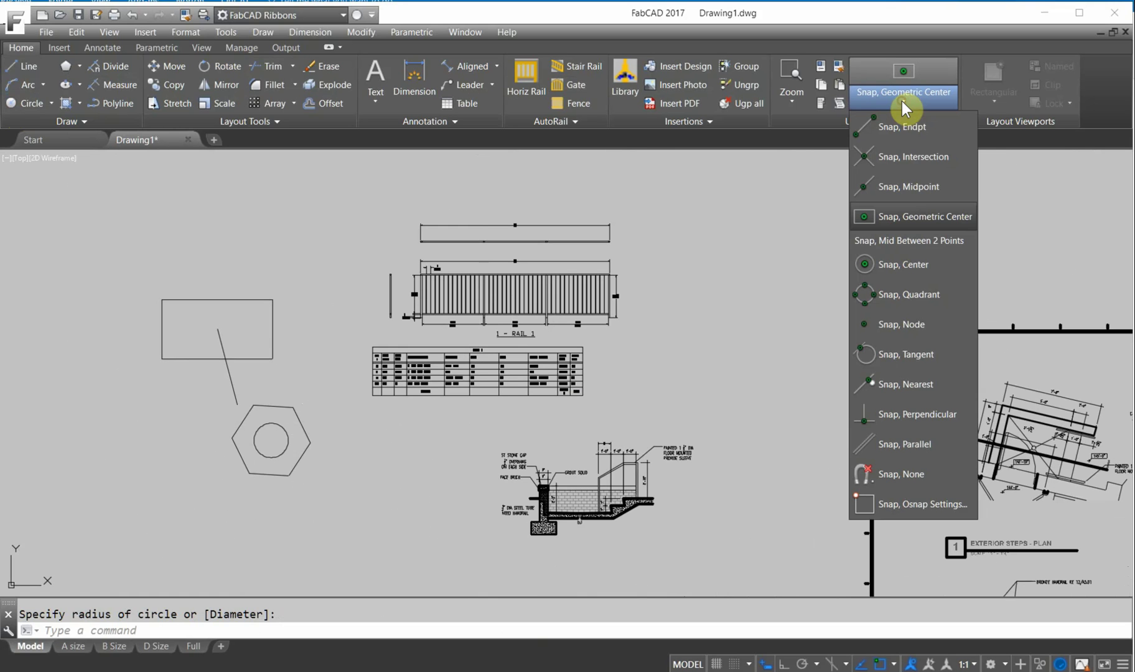
left_click(915, 242)
Draw a short line that starts midway between the two edges of the first picket in Rail 1, using the Mid Between 2 Points snap
scroll(412, 358, "up", 10)
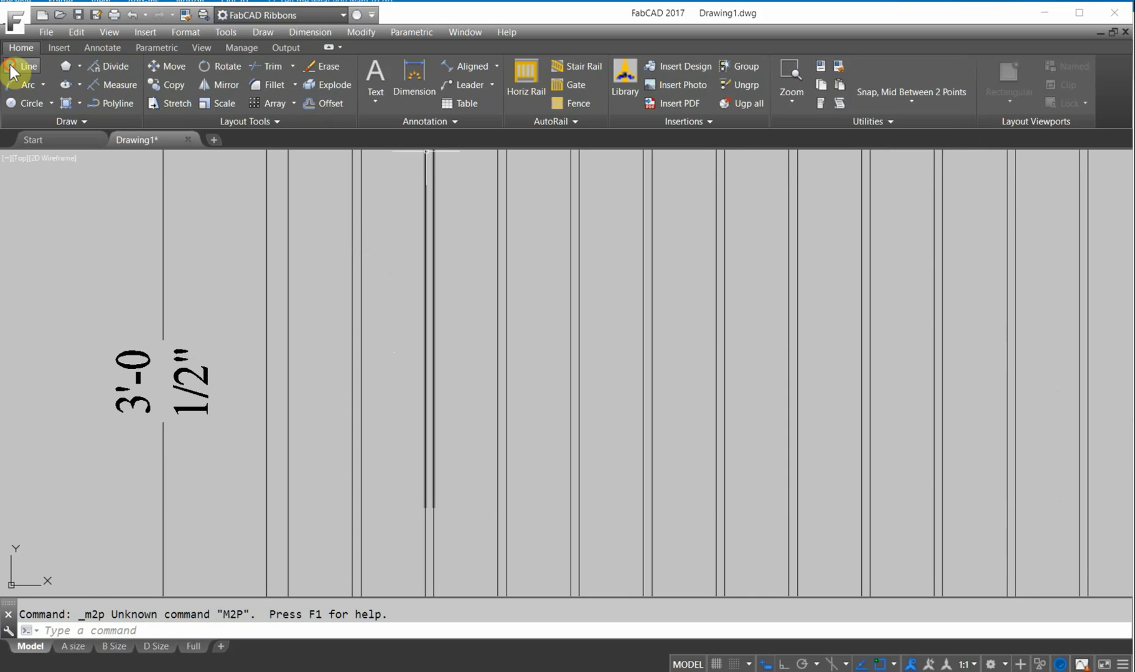
left_click(20, 67)
left_click(900, 92)
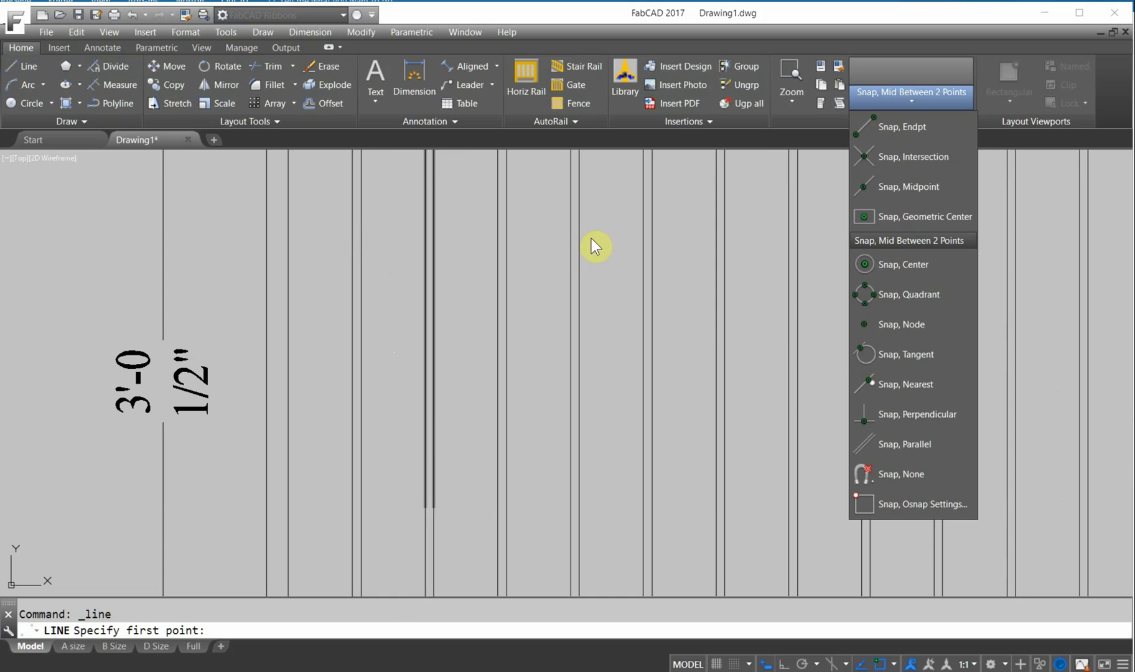
left_click(903, 240)
left_click(352, 380)
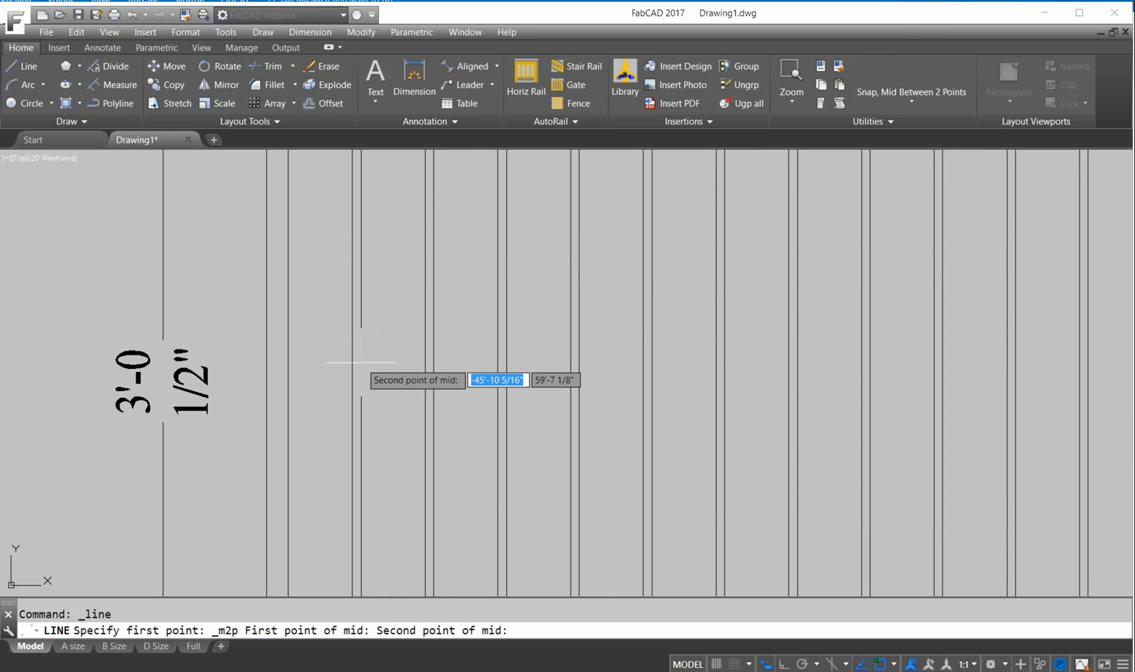
left_click(350, 381)
scroll(342, 379, "down", 5)
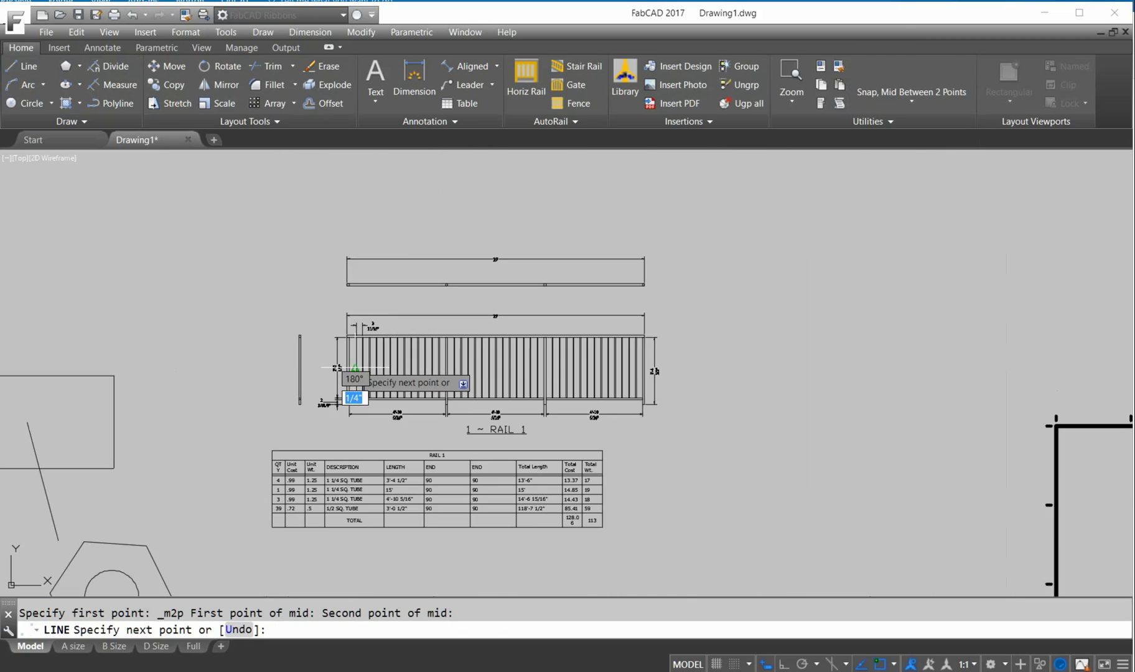
scroll(343, 314, "up", 6)
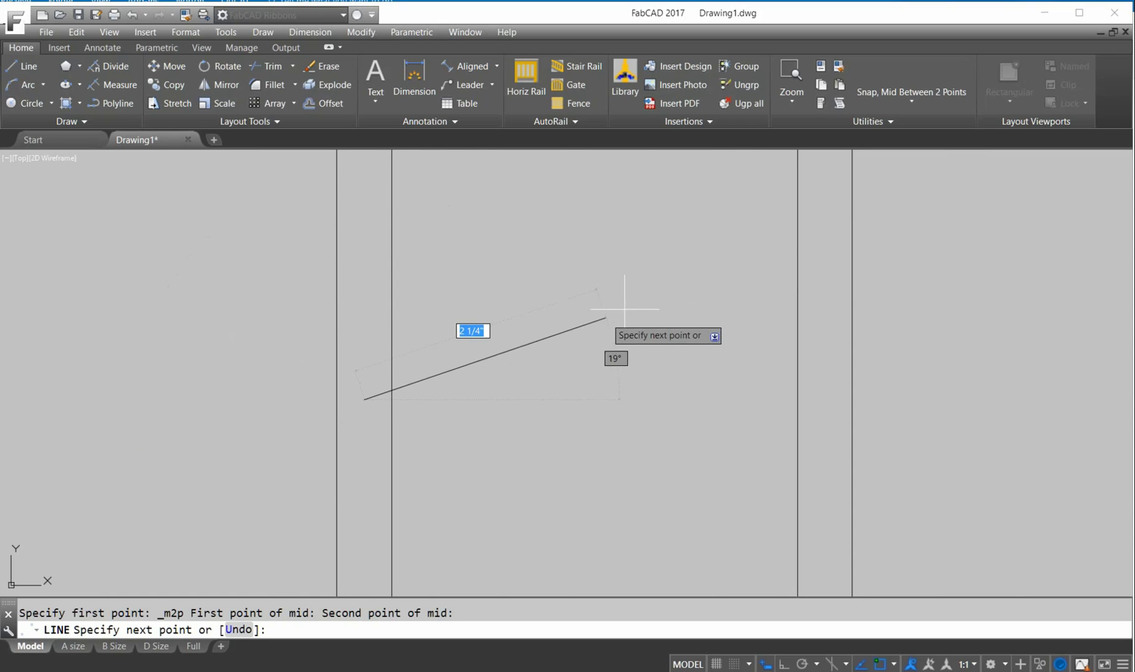
left_click(436, 290)
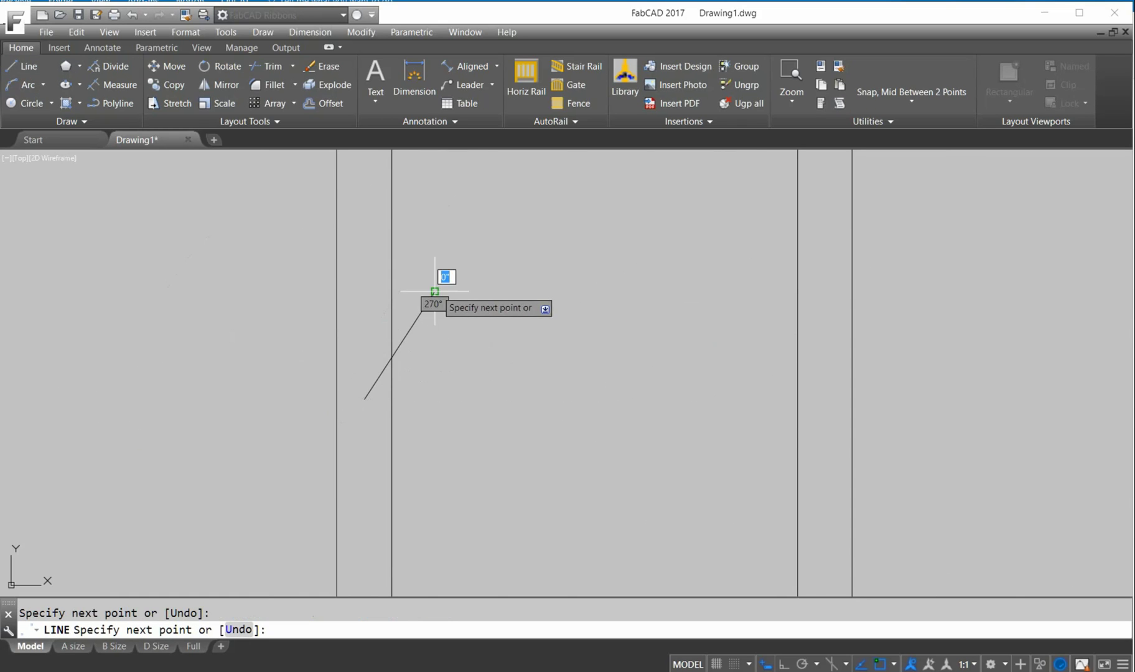
key("Return")
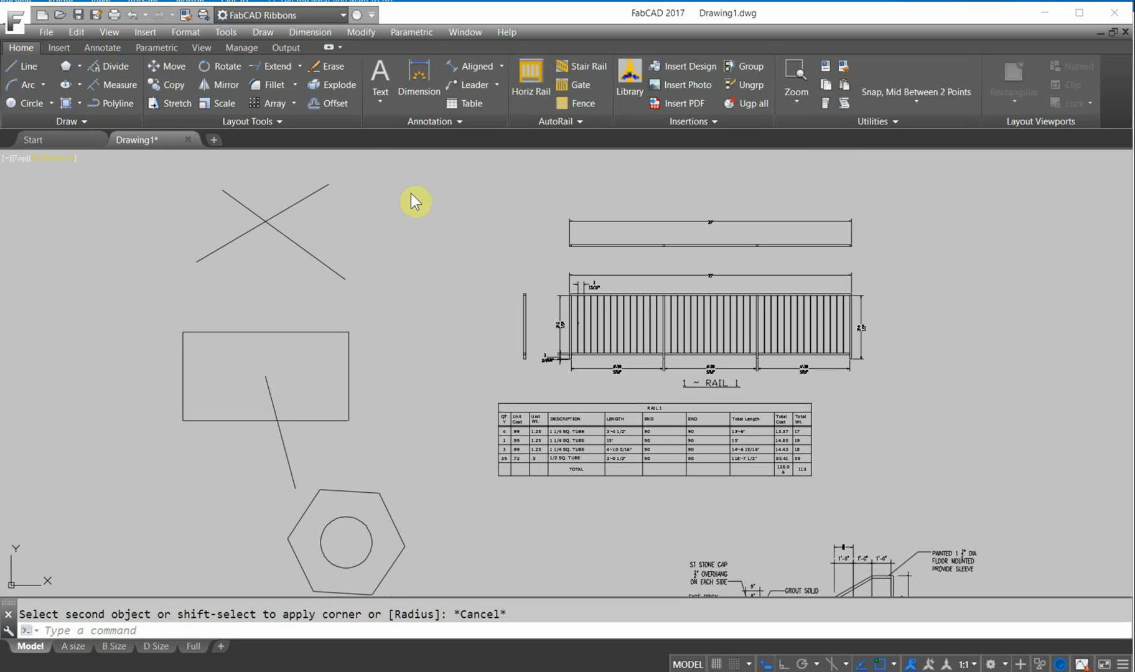
Create a new blank drawing and open the recent drawing 933 from the start page
left_click(214, 143)
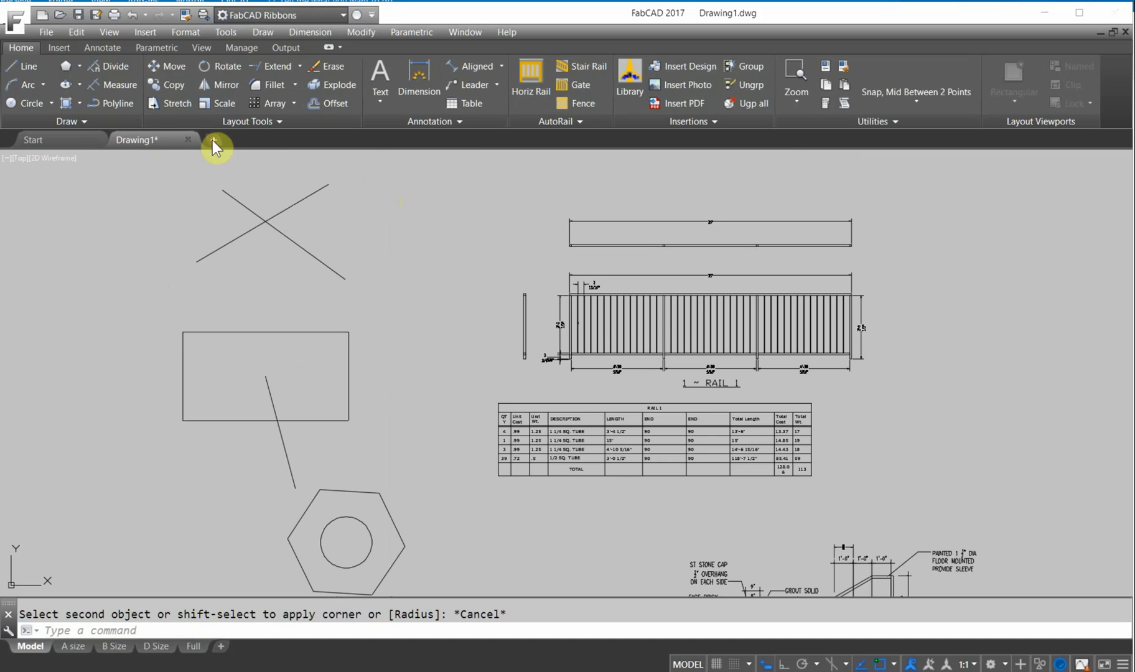
left_click(155, 137)
left_click(57, 138)
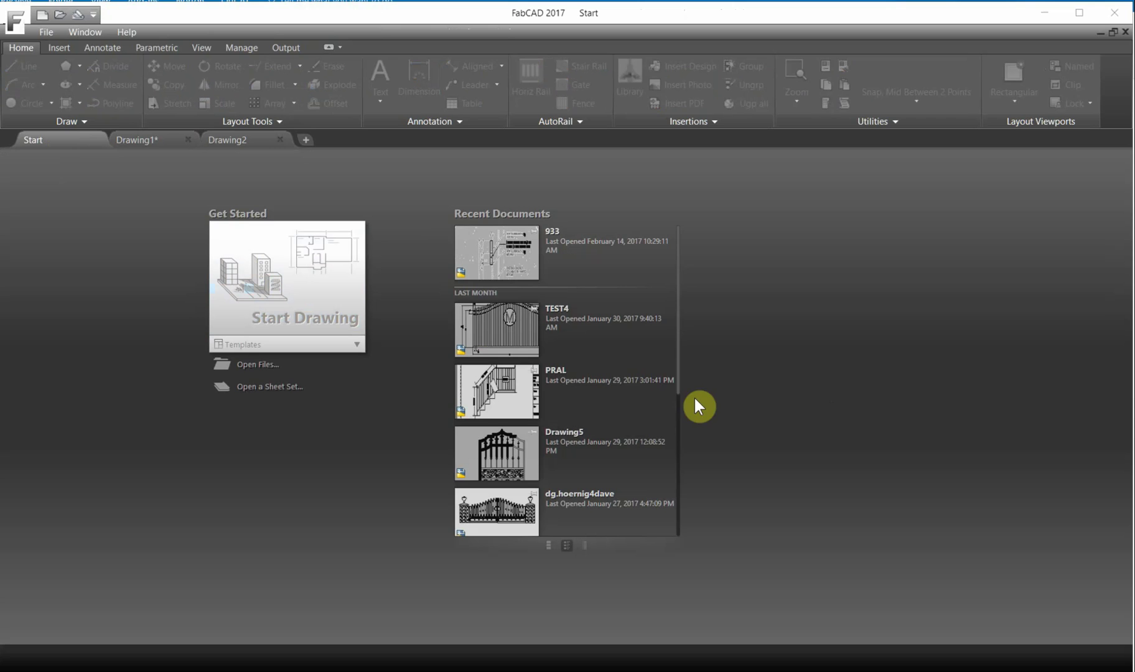
left_click_drag(679, 359, 693, 323)
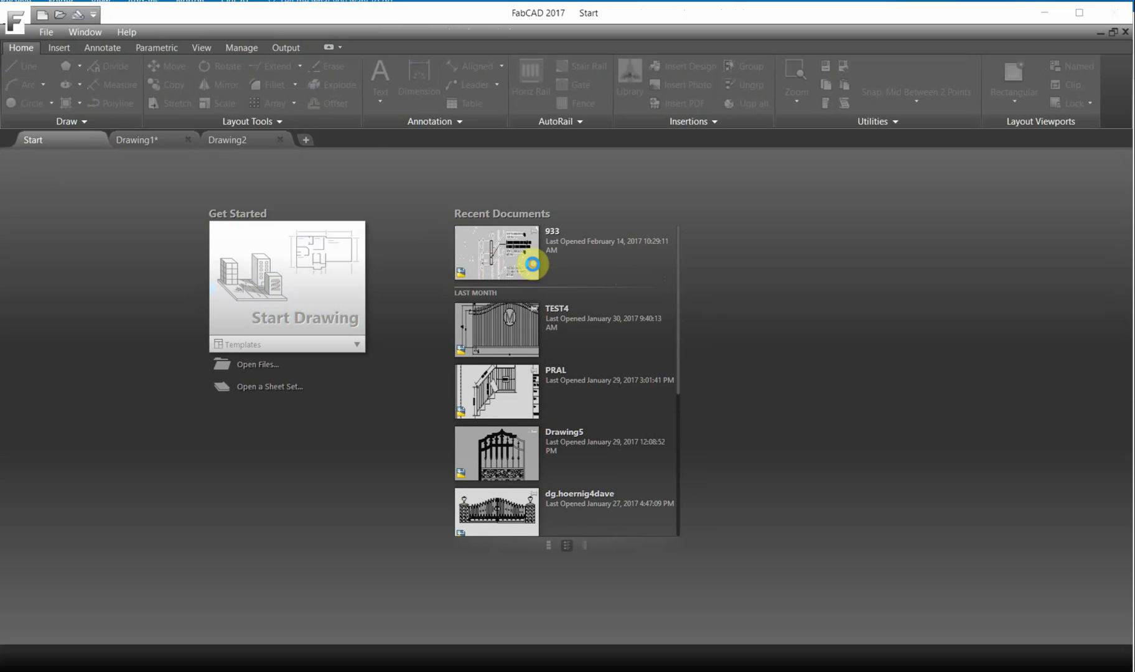
left_click(532, 264)
left_click(536, 232)
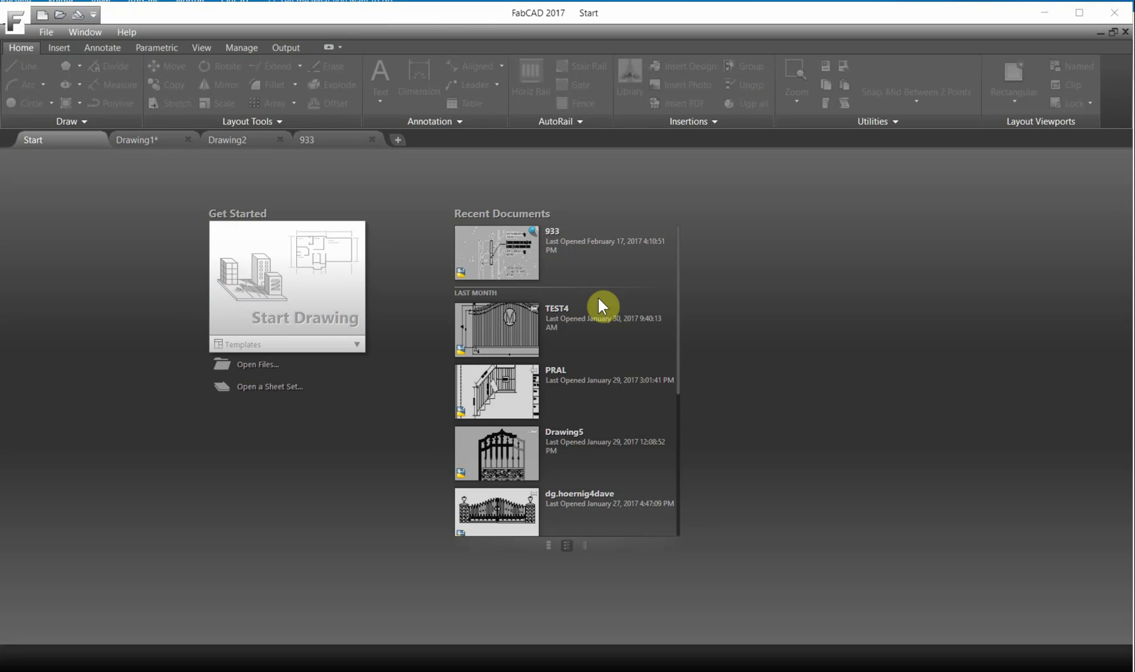
left_click(603, 241)
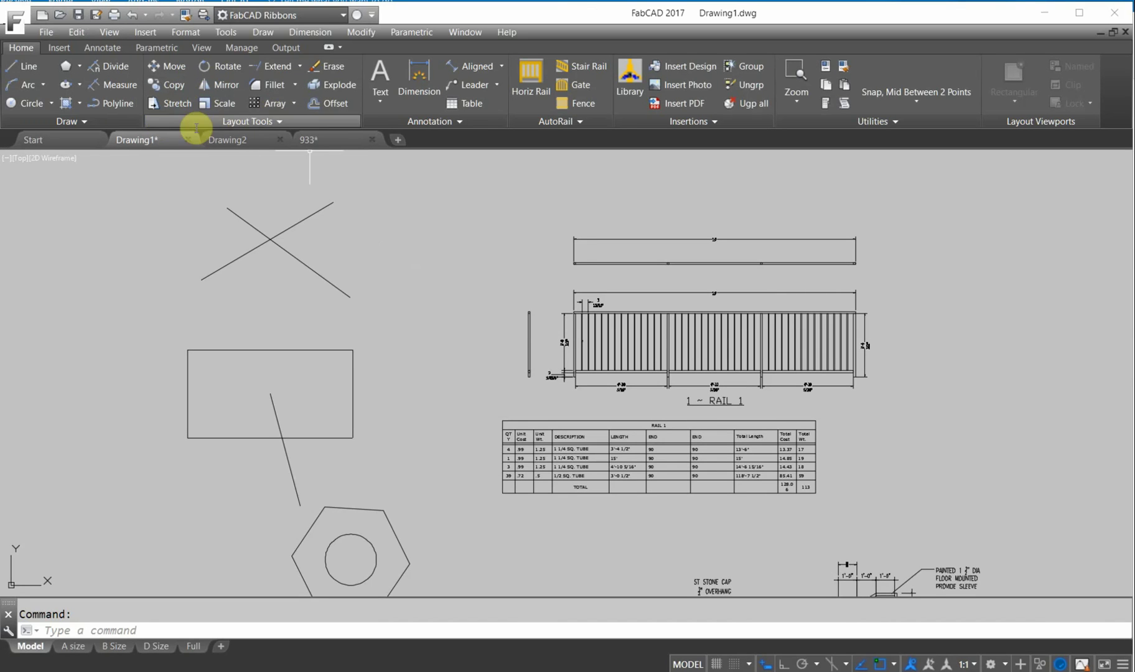
With all objects as boundaries, extend the slanted line to the rectangle's upper edge and trim its part below the rectangle
left_click(272, 66)
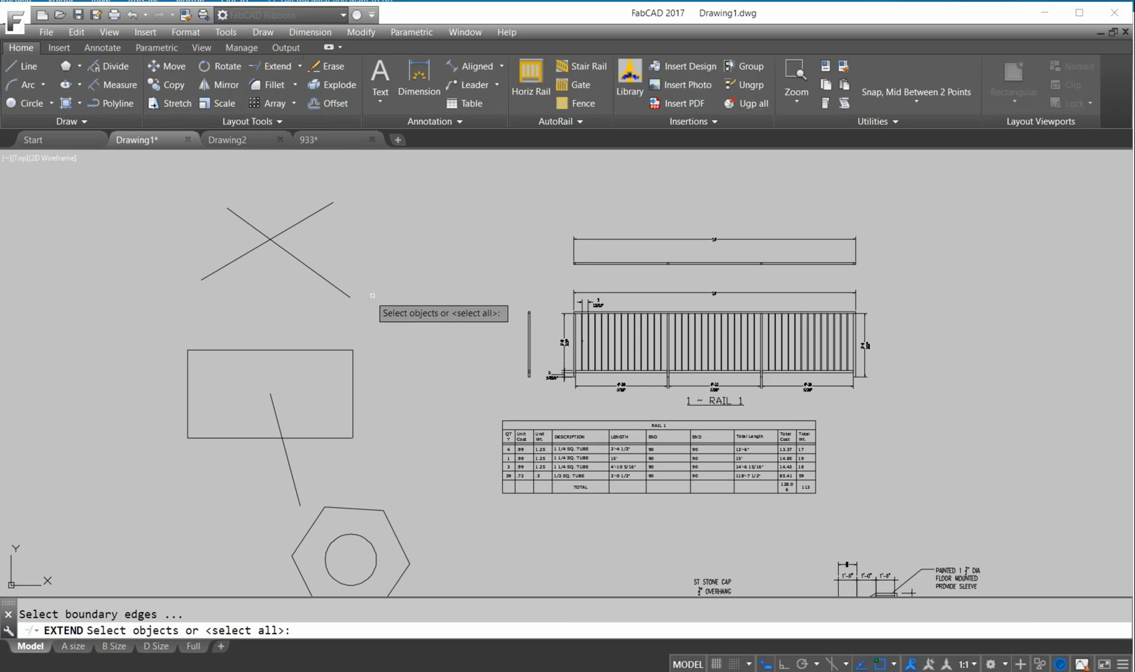
key("Return")
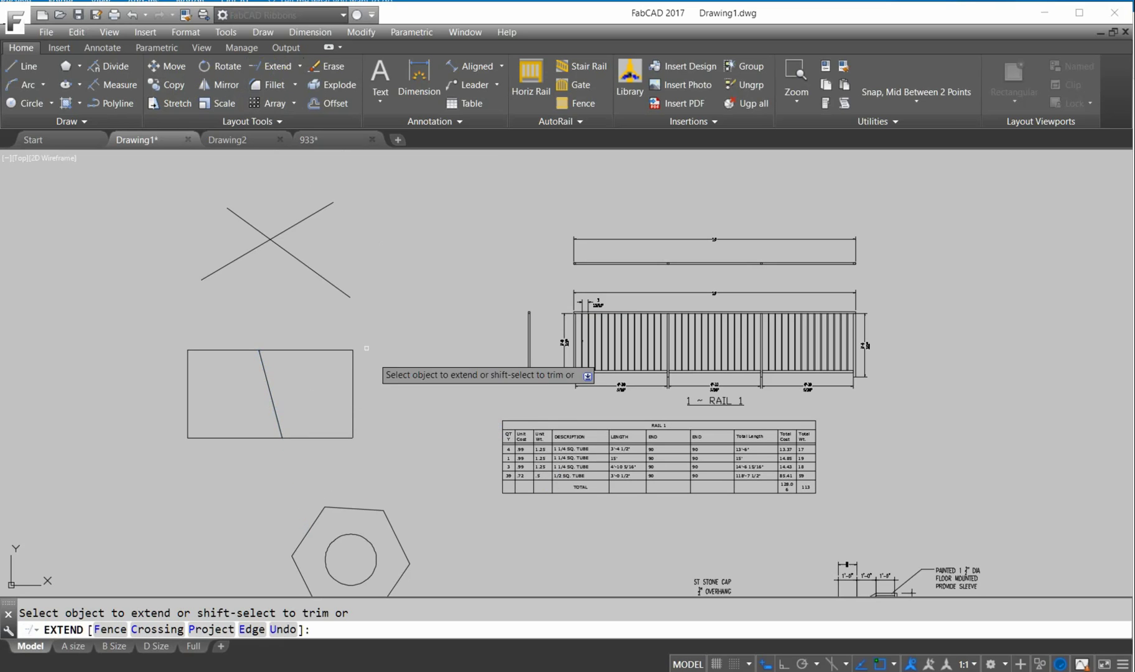
left_click(266, 85)
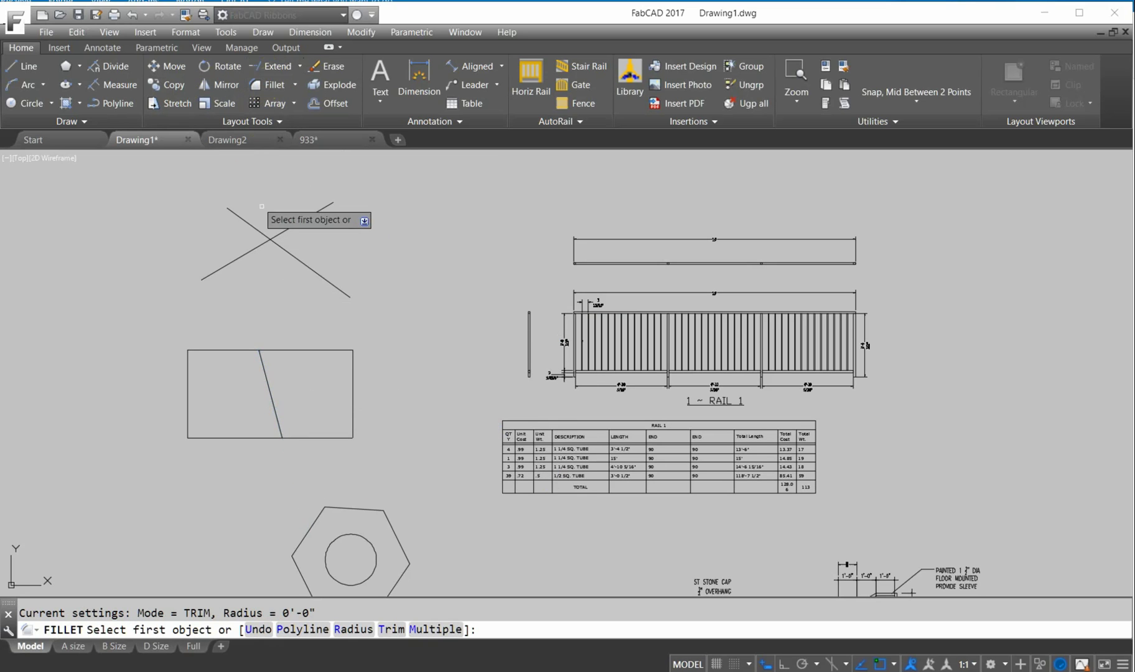
left_click(285, 248)
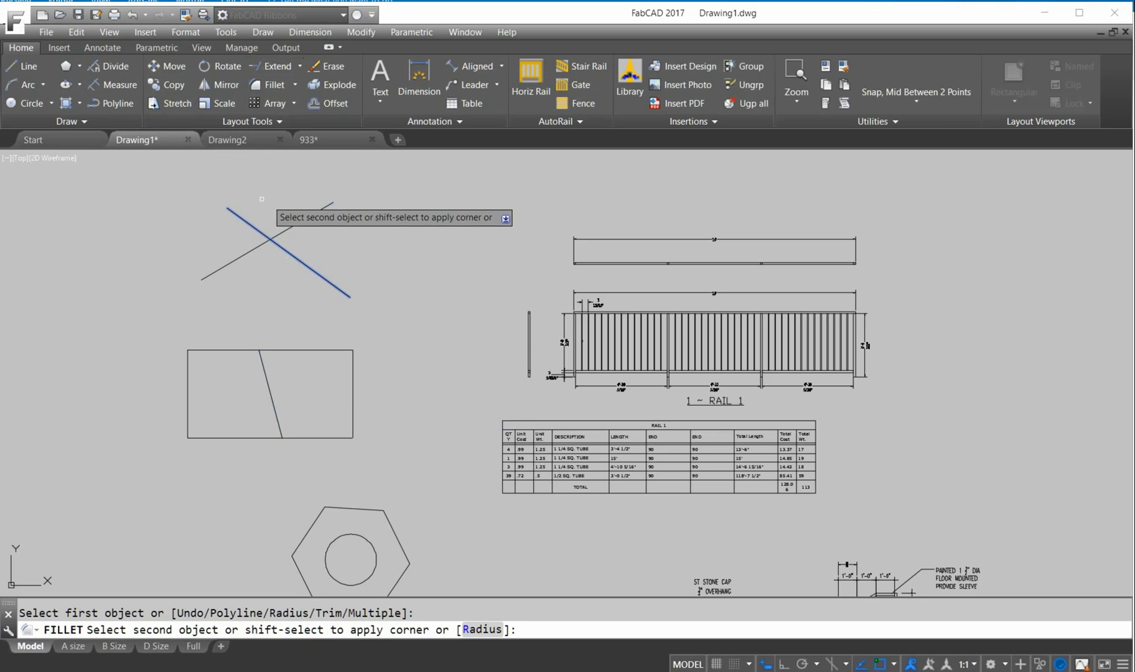
key("Escape")
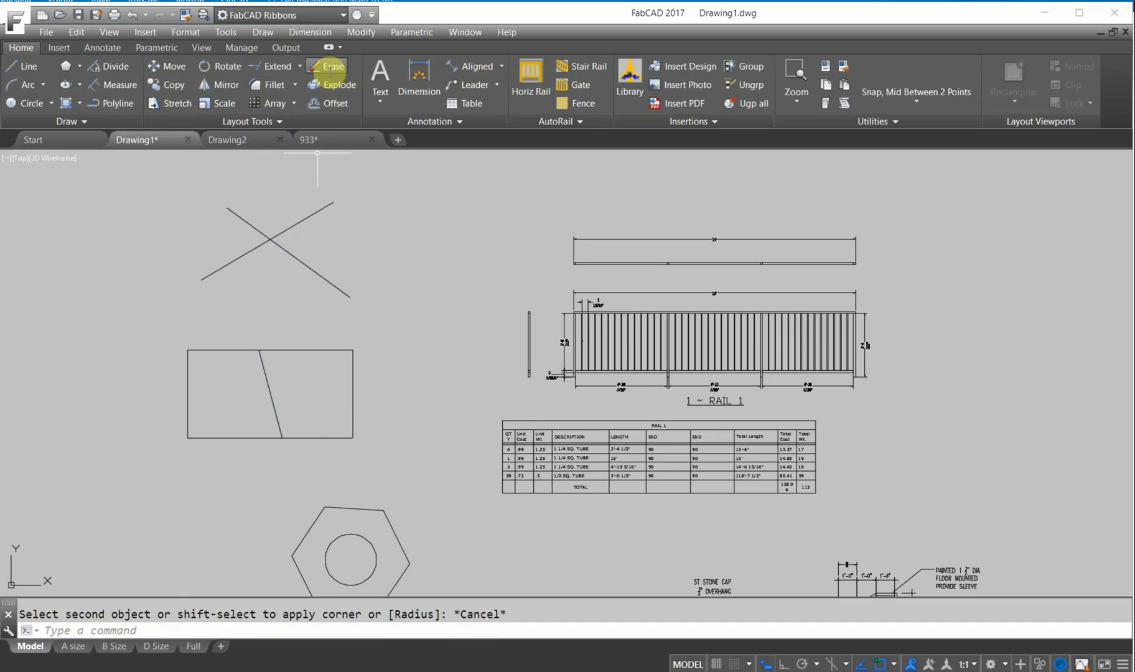
left_click(324, 68)
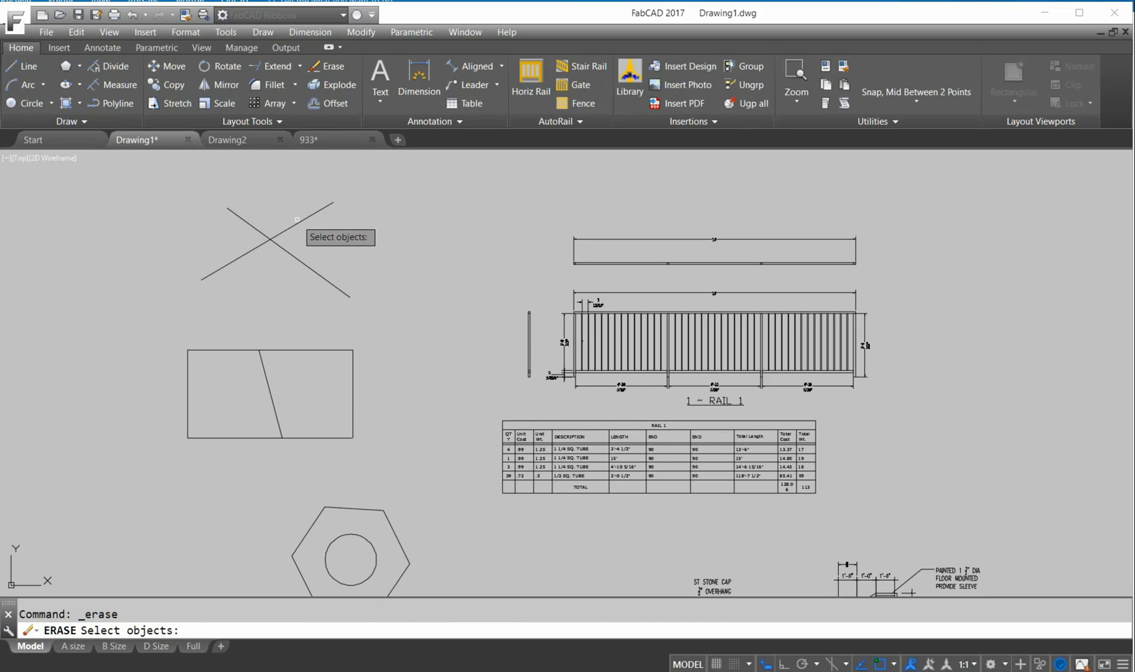
key("Return")
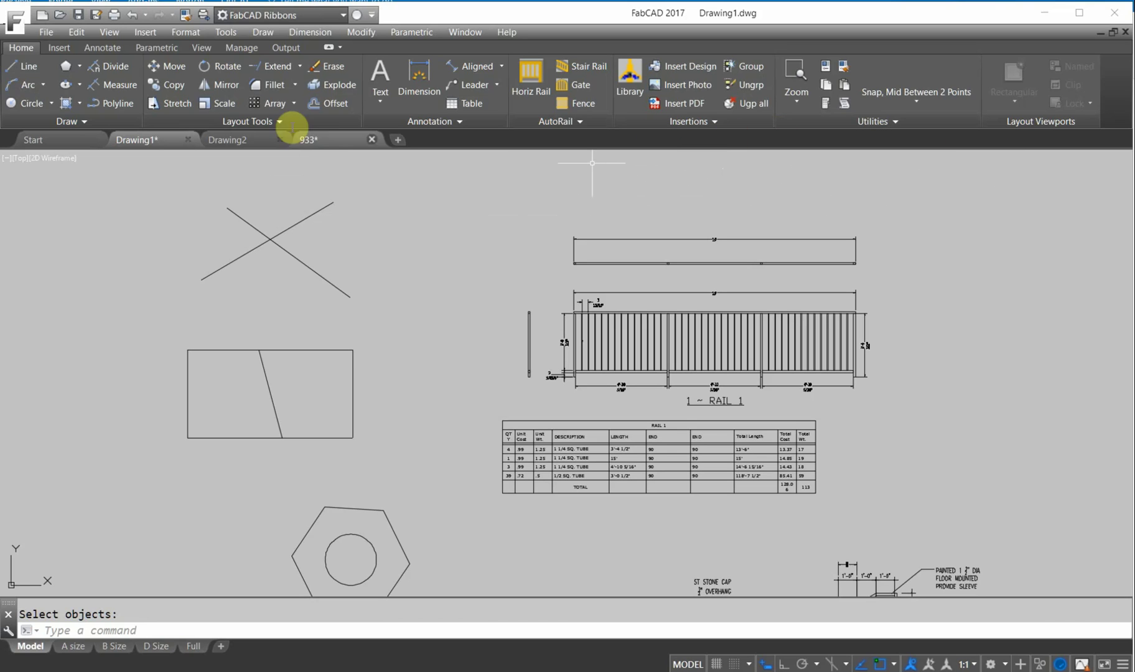
Examine the viewports on drawing 933's D Size layout and return to the railing details in Drawing1
left_click(343, 139)
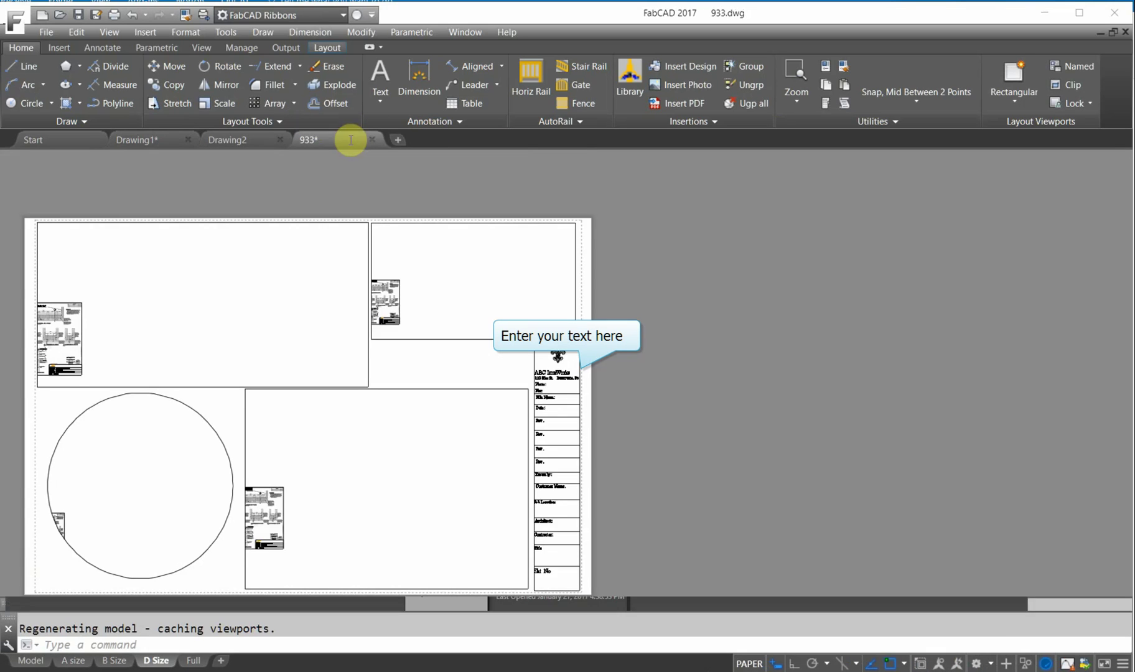
left_click(160, 141)
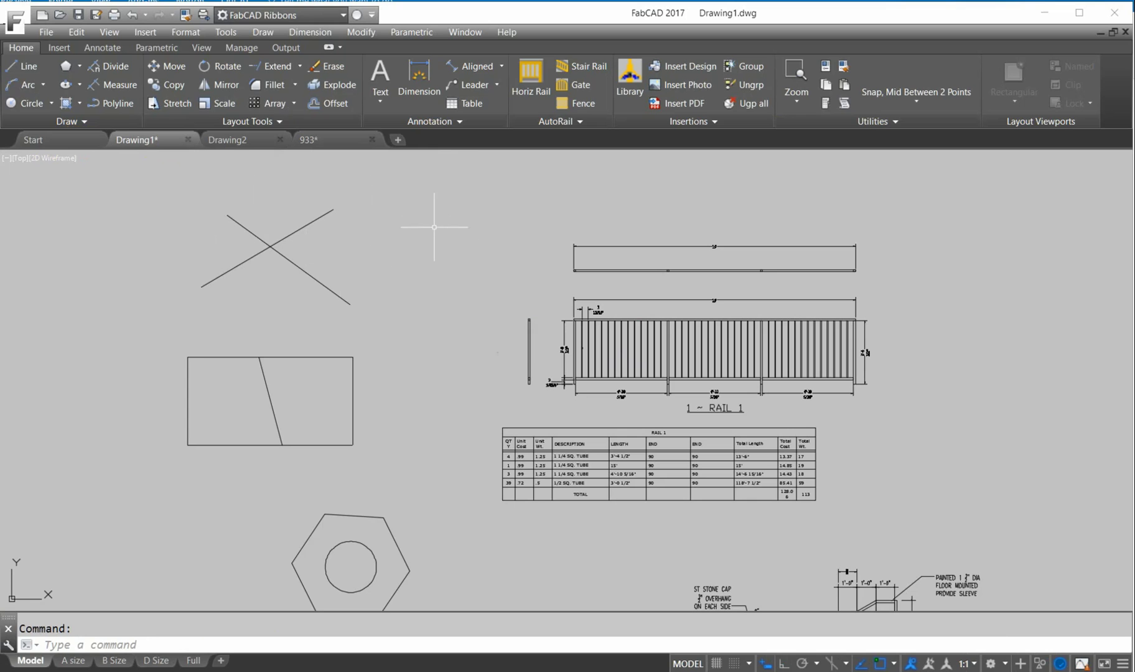
scroll(485, 320, "down", 5)
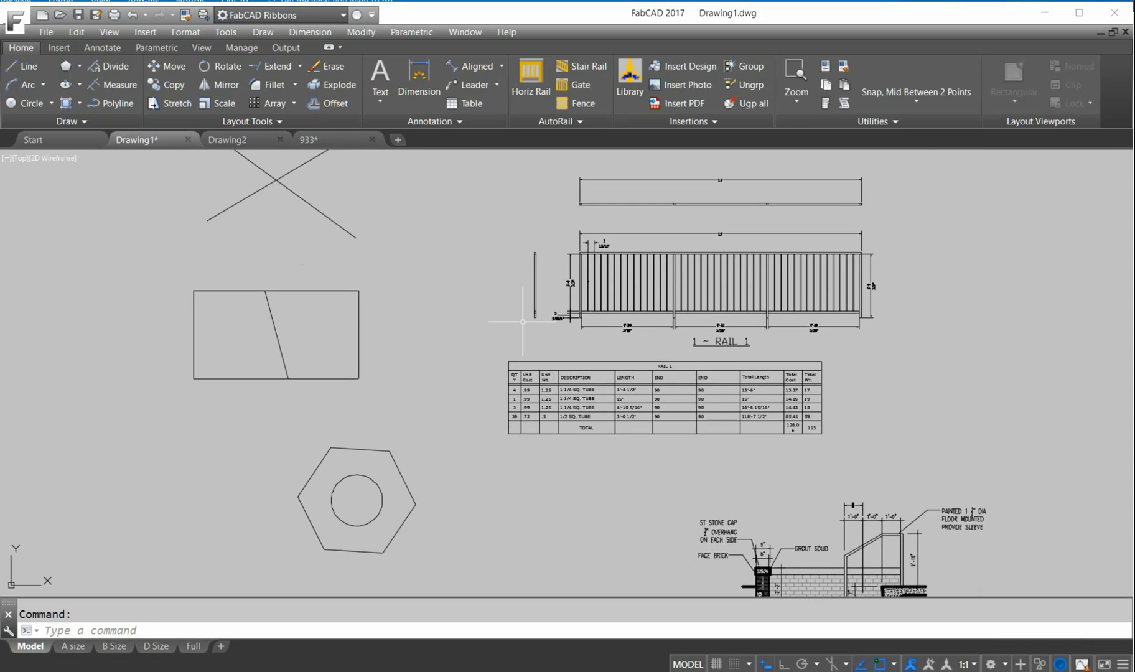
scroll(517, 323, "up", 2)
middle_click_drag(517, 323, 332, 319)
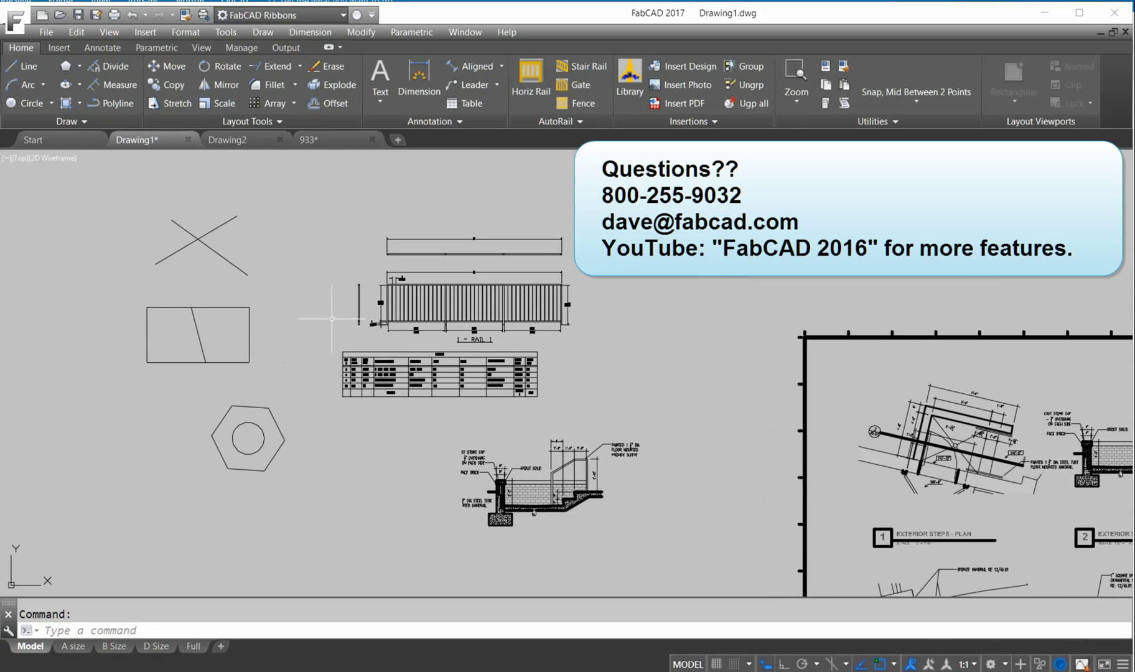